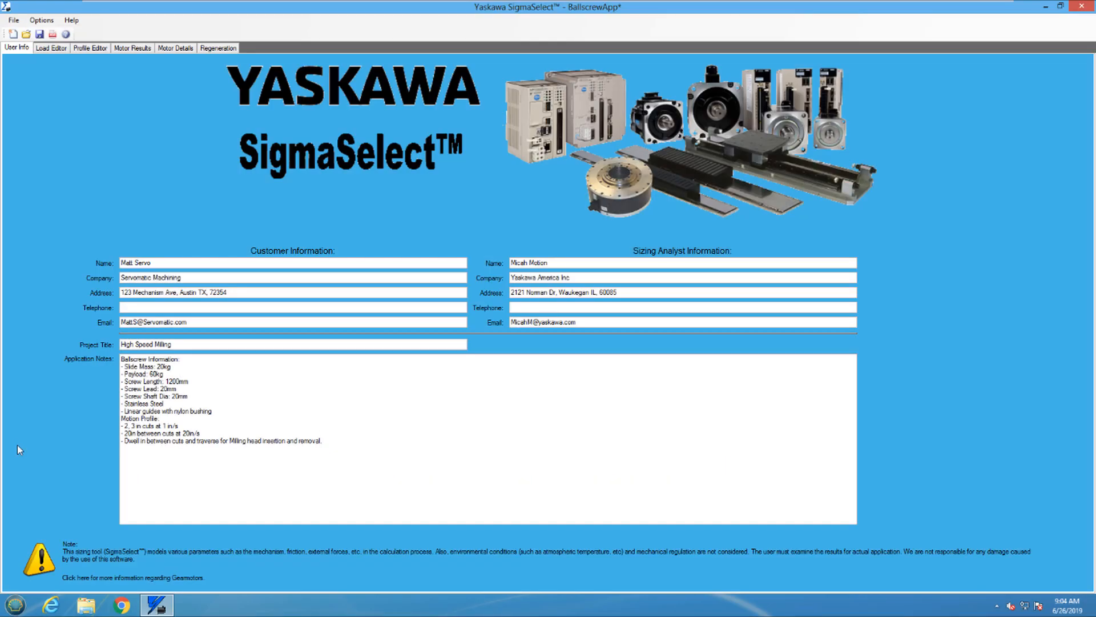
Check the software version in Help > About, then switch to the Load Editor
{"action": "left_click", "coordinate": [71, 20]}
{"action": "left_click", "coordinate": [89, 45]}
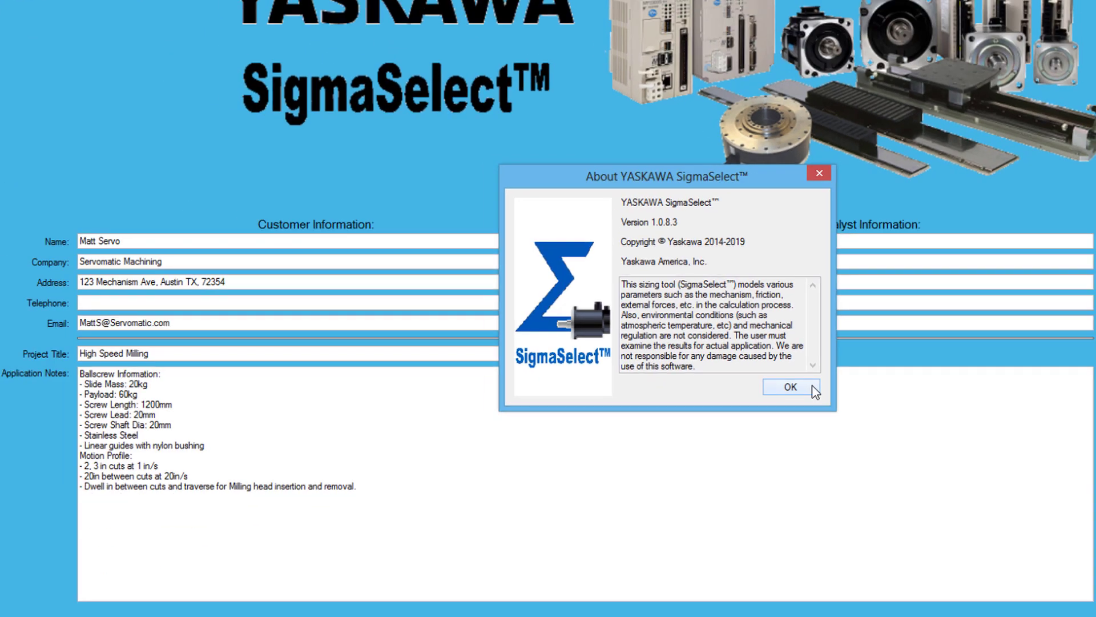
{"action": "left_click", "coordinate": [811, 389]}
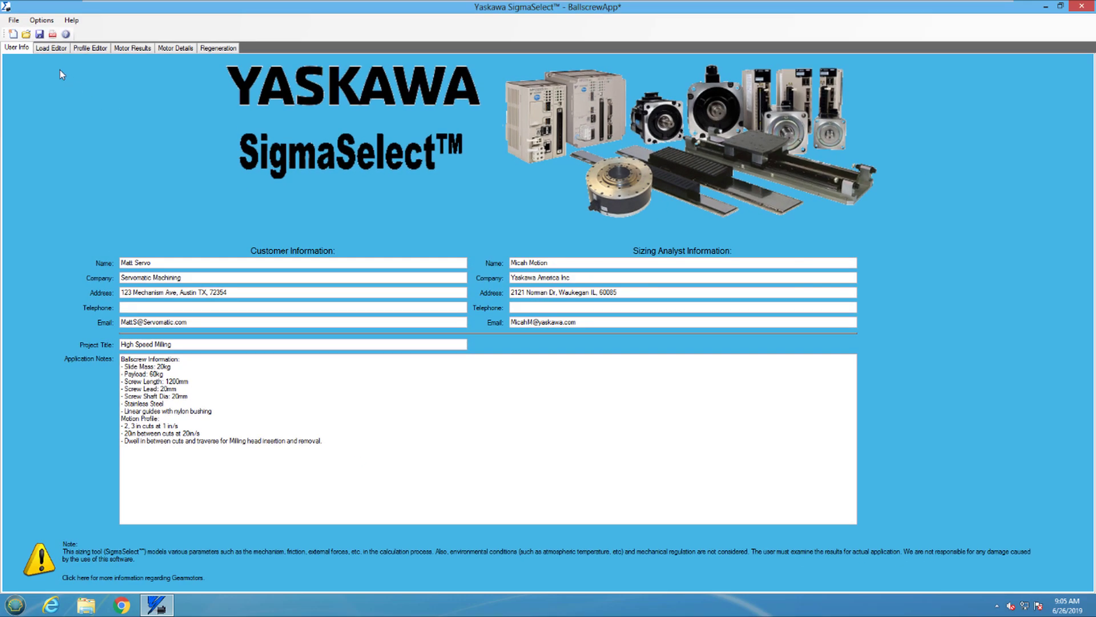
{"action": "left_click", "coordinate": [57, 49]}
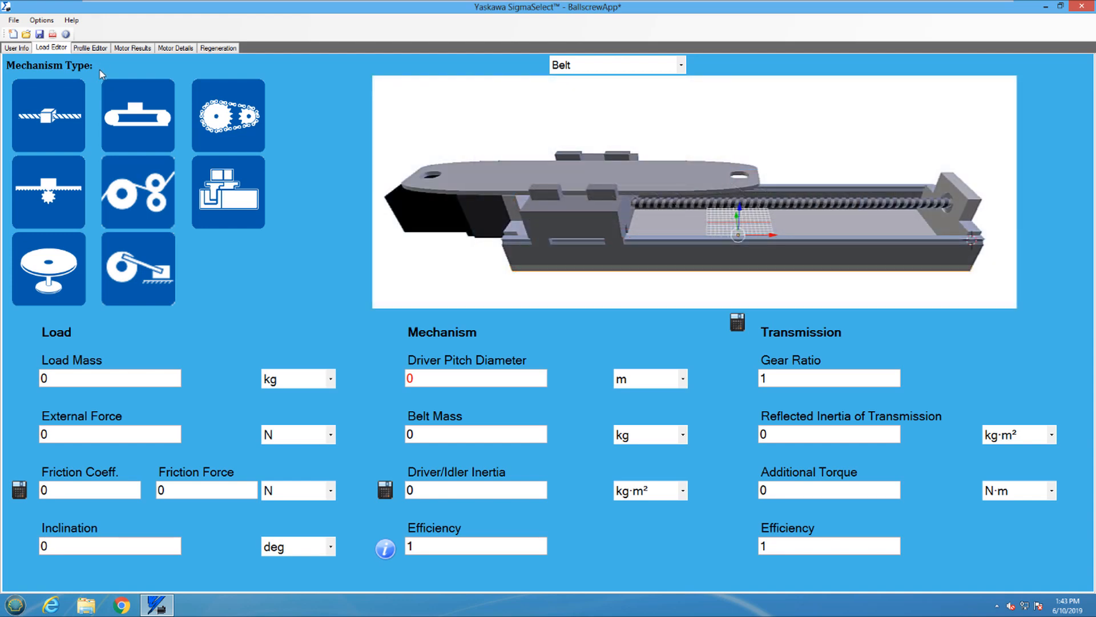
Choose the ball-screw mechanism, set Load Mass to 60 kg, and bring up the help files
{"action": "left_click", "coordinate": [48, 115]}
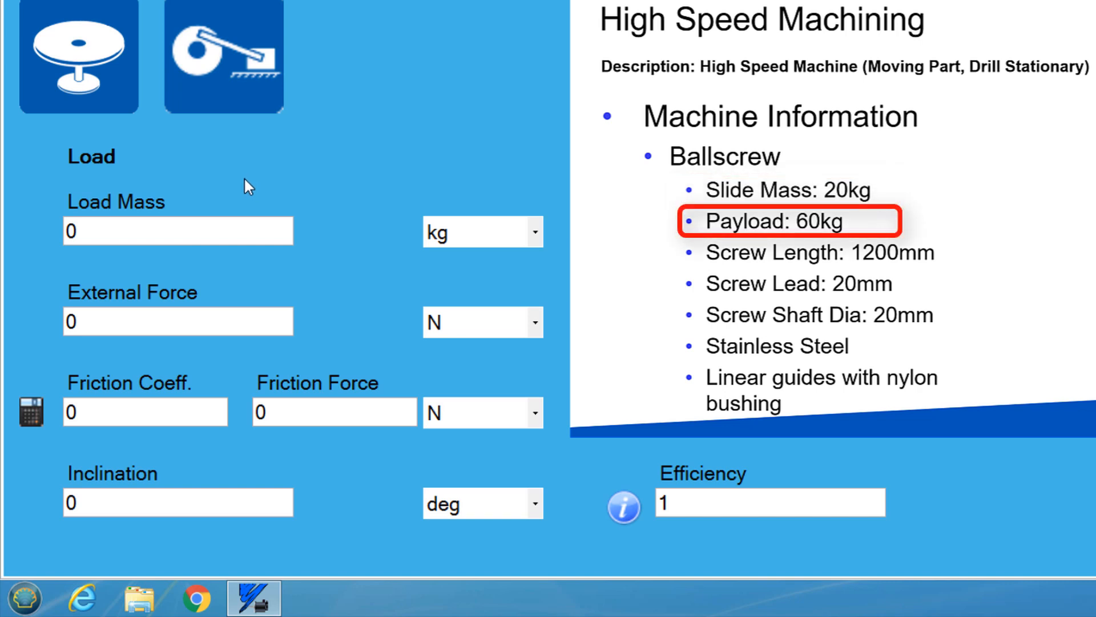
{"action": "left_click", "coordinate": [122, 233]}
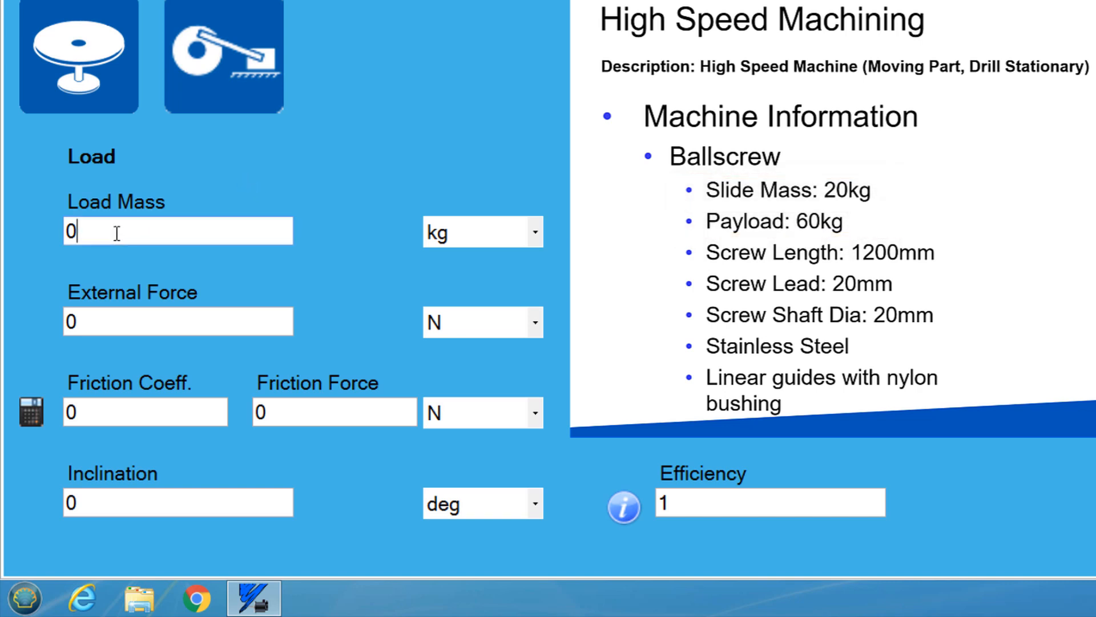
{"action": "key", "text": "BackSpace"}
{"action": "type", "text": "60"}
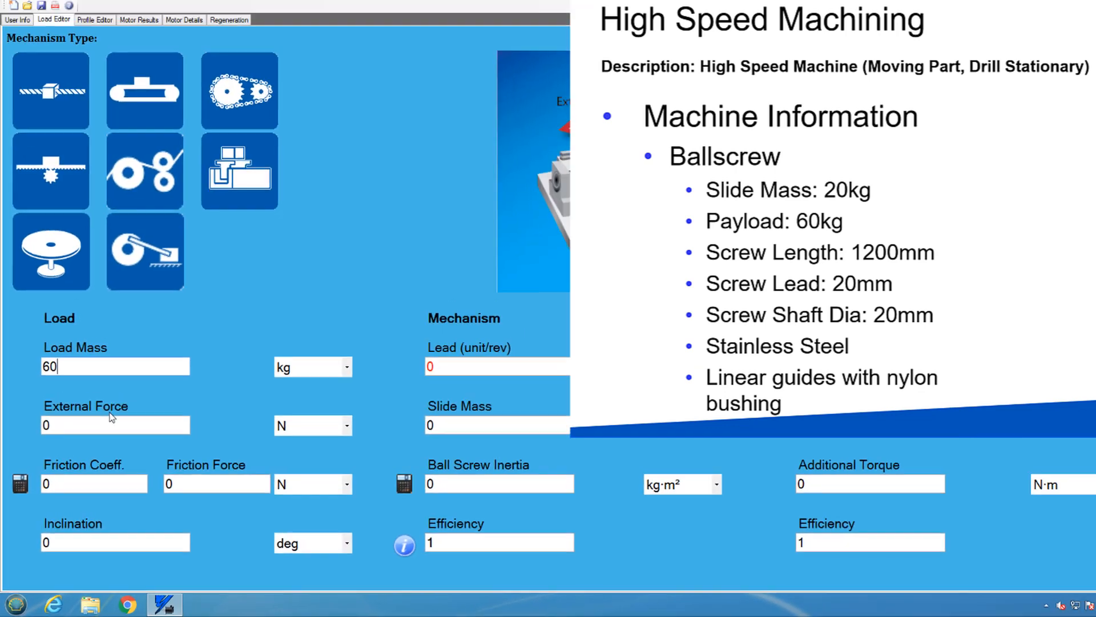
{"action": "left_click", "coordinate": [72, 20]}
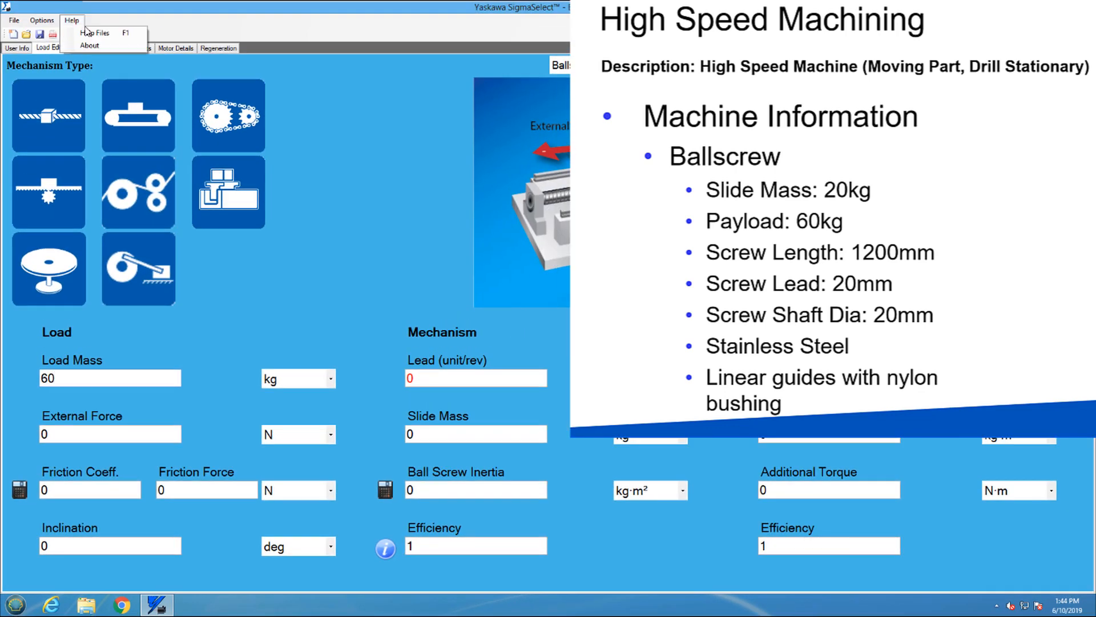
{"action": "left_click", "coordinate": [94, 34]}
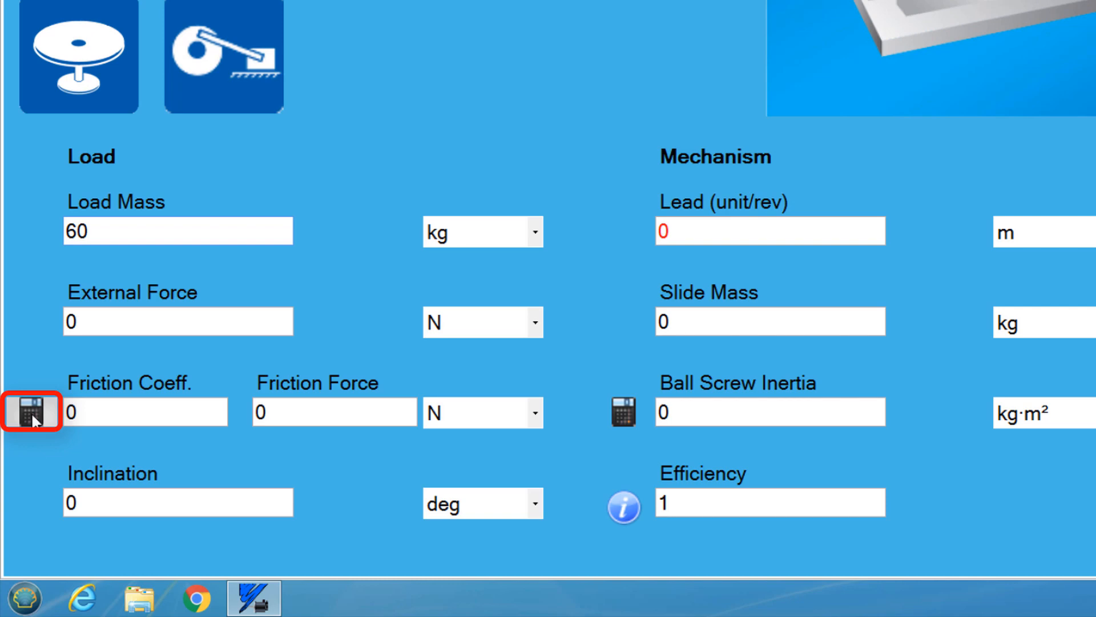
Set friction coefficient to 0.2 via the calculator's linear guide with nylon bushing mechanism
{"action": "left_click", "coordinate": [31, 412]}
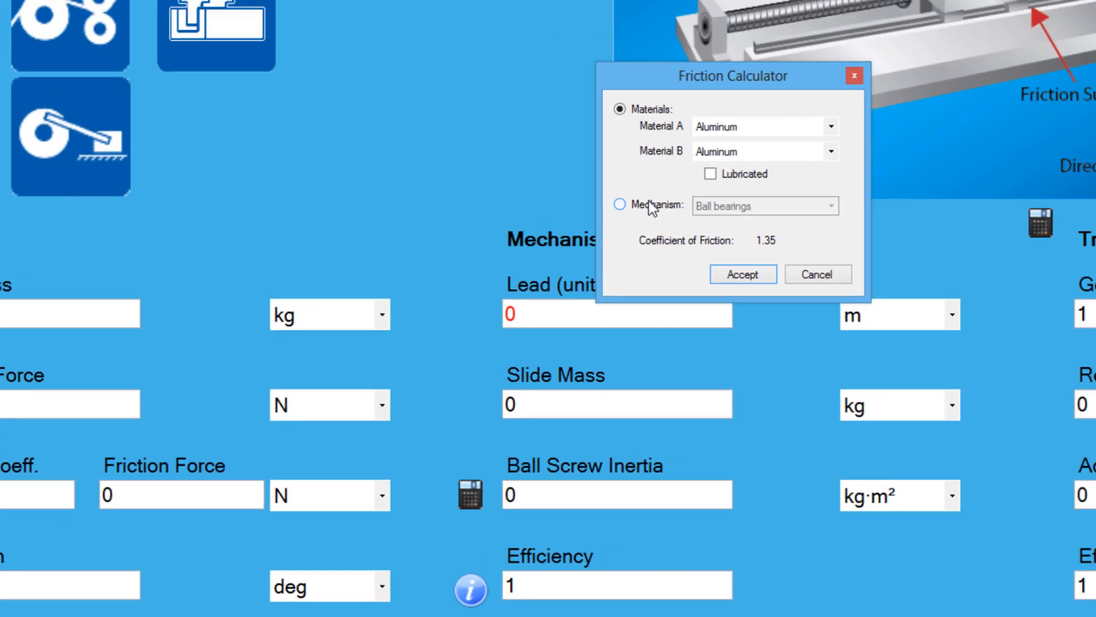
{"action": "left_click", "coordinate": [620, 204]}
{"action": "left_click", "coordinate": [763, 206]}
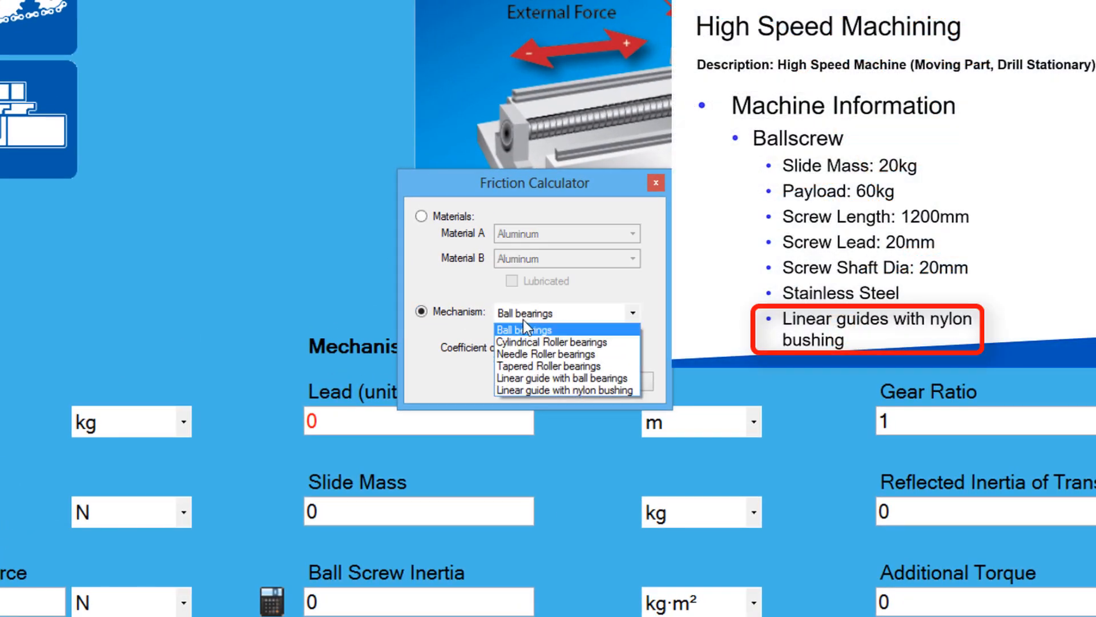
{"action": "left_click", "coordinate": [531, 389]}
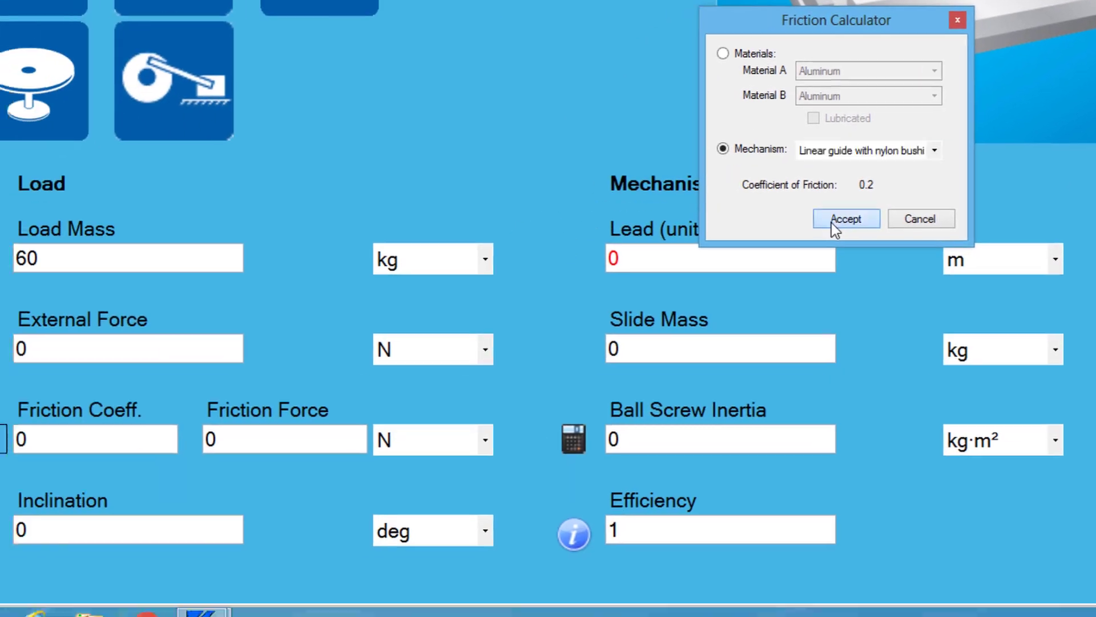
{"action": "left_click", "coordinate": [835, 221]}
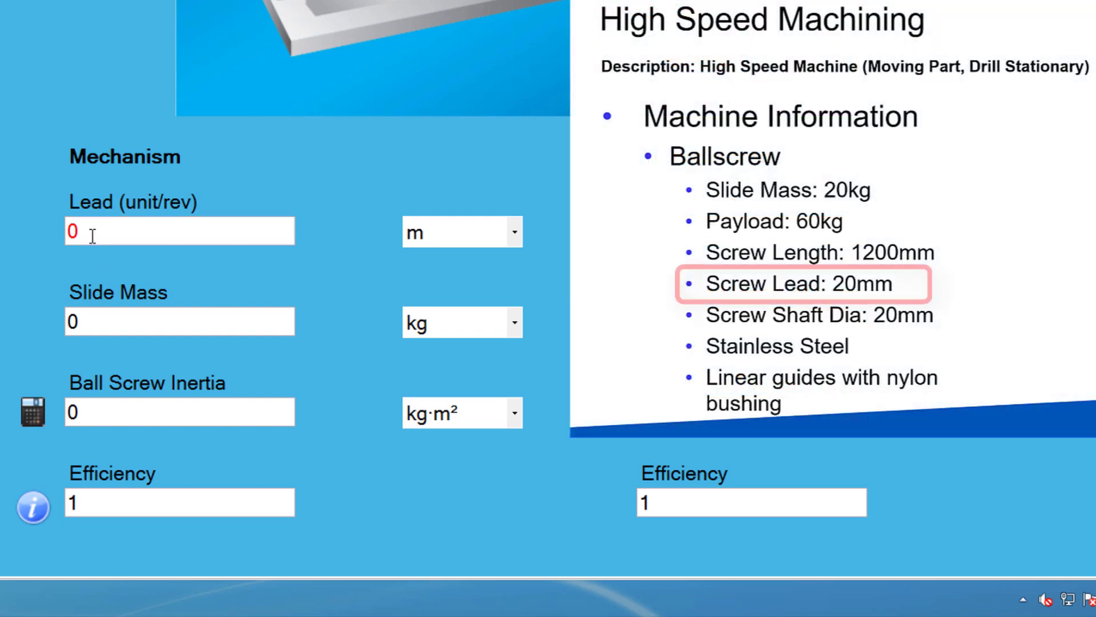
Set the screw lead to 20 mm and the slide mass to 20 kg
{"action": "double_click", "coordinate": [85, 231]}
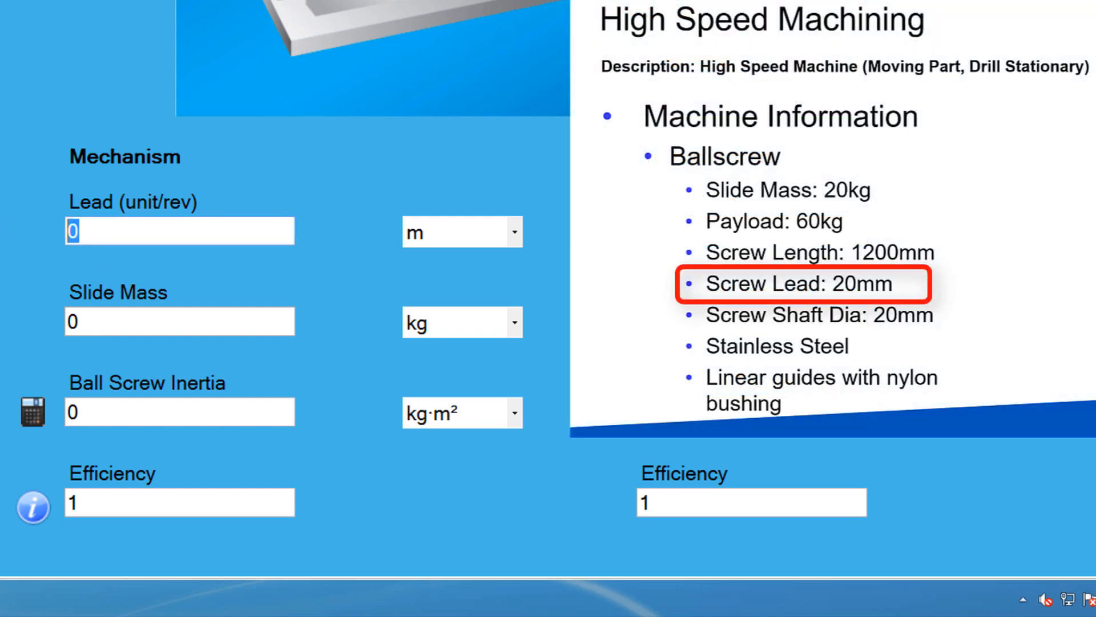
{"action": "type", "text": "20"}
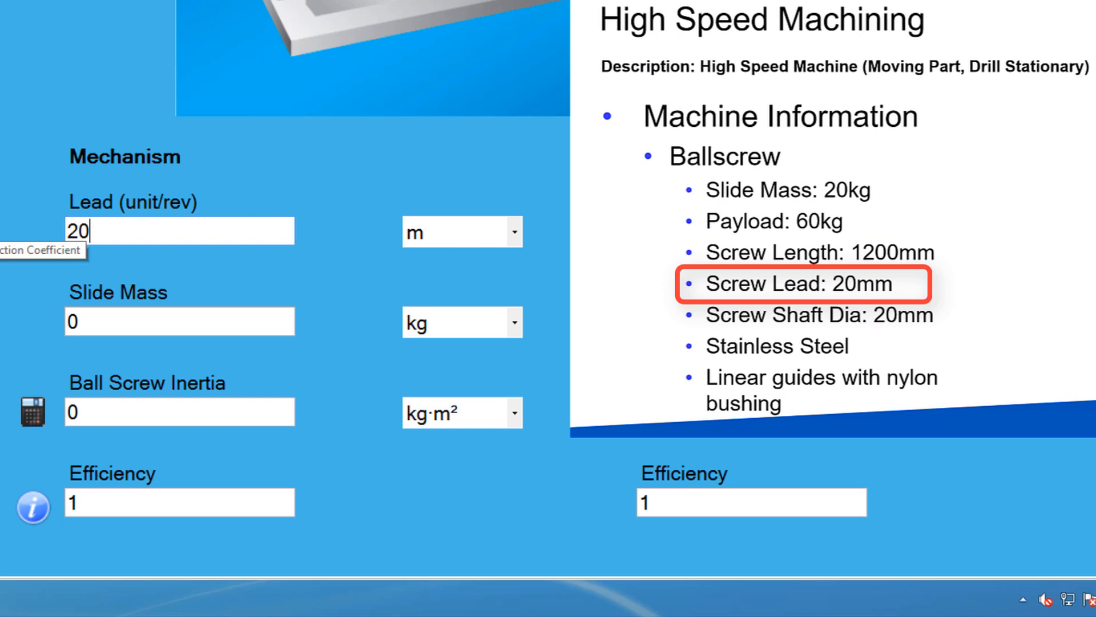
{"action": "left_click", "coordinate": [469, 232]}
{"action": "left_click", "coordinate": [437, 309]}
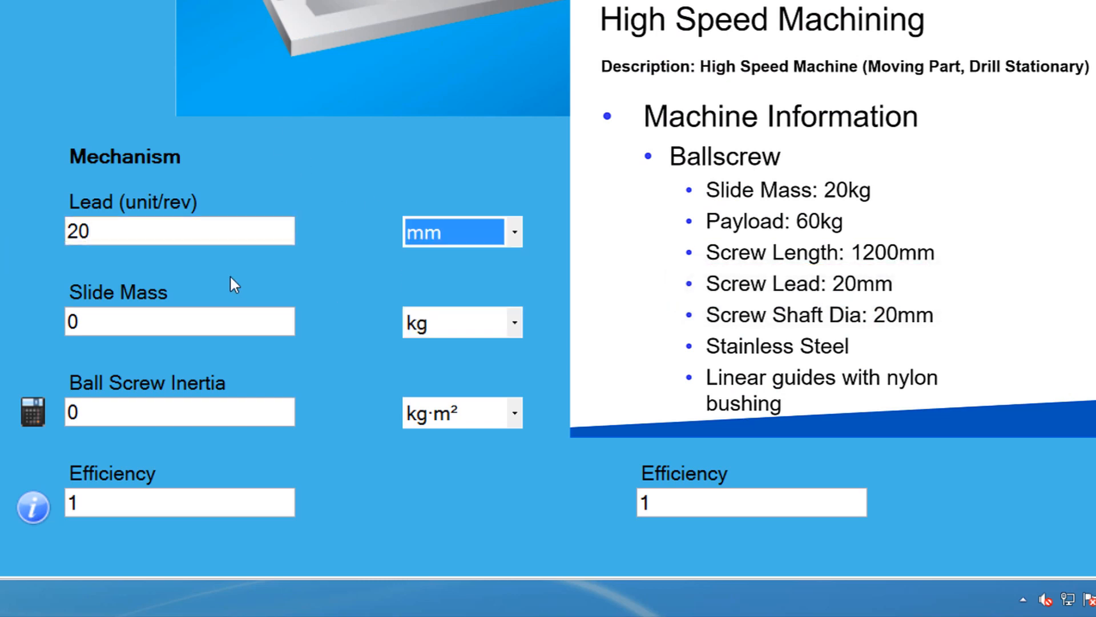
{"action": "left_click", "coordinate": [104, 322]}
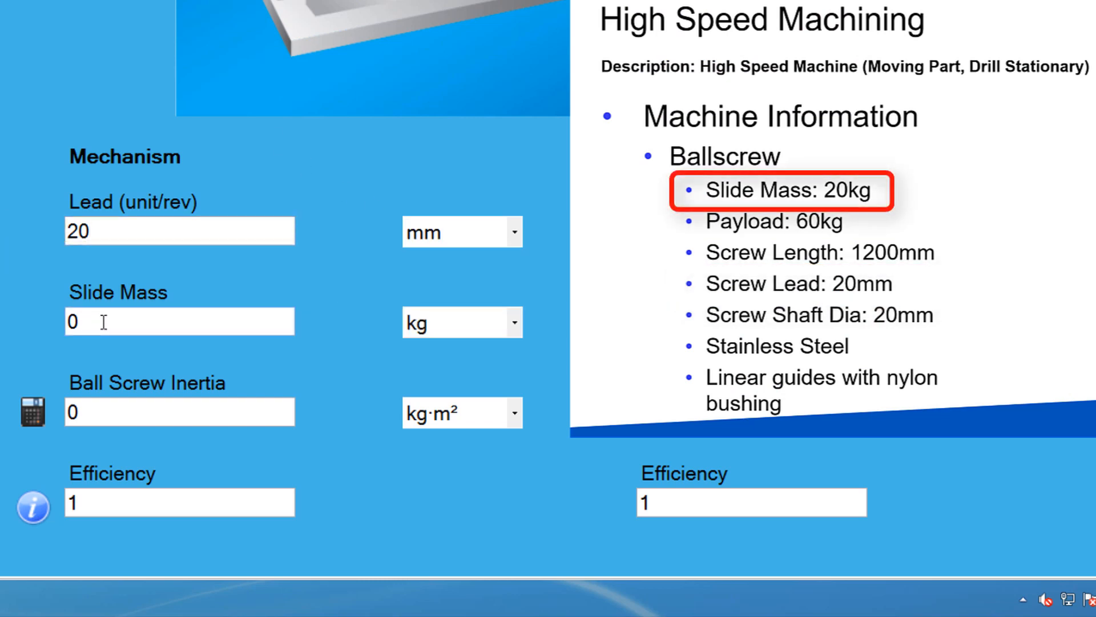
{"action": "key", "text": "BackSpace"}
{"action": "type", "text": "20"}
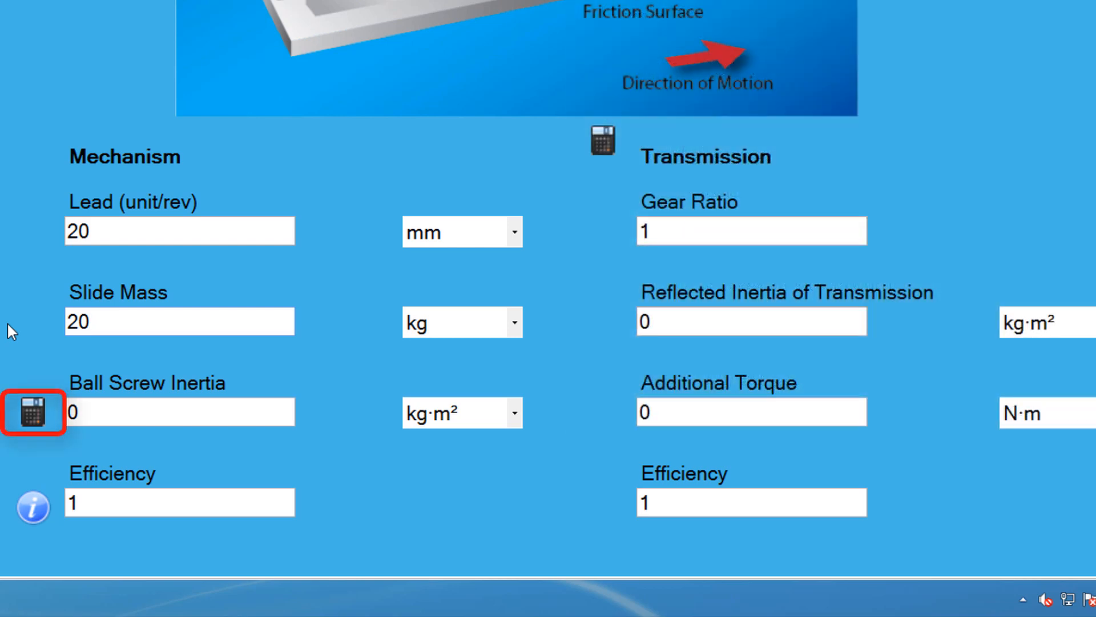
In the inertia calculator, add a renamed cylinder component 1200 mm long with 20 mm outer diameter
{"action": "left_click", "coordinate": [34, 409]}
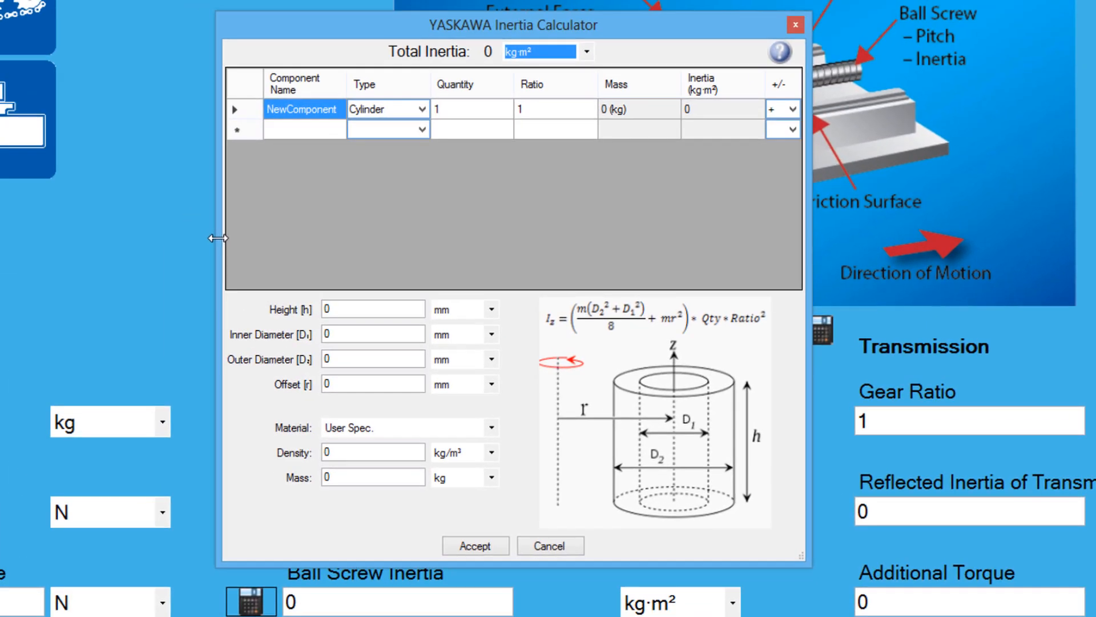
{"action": "left_click", "coordinate": [242, 233]}
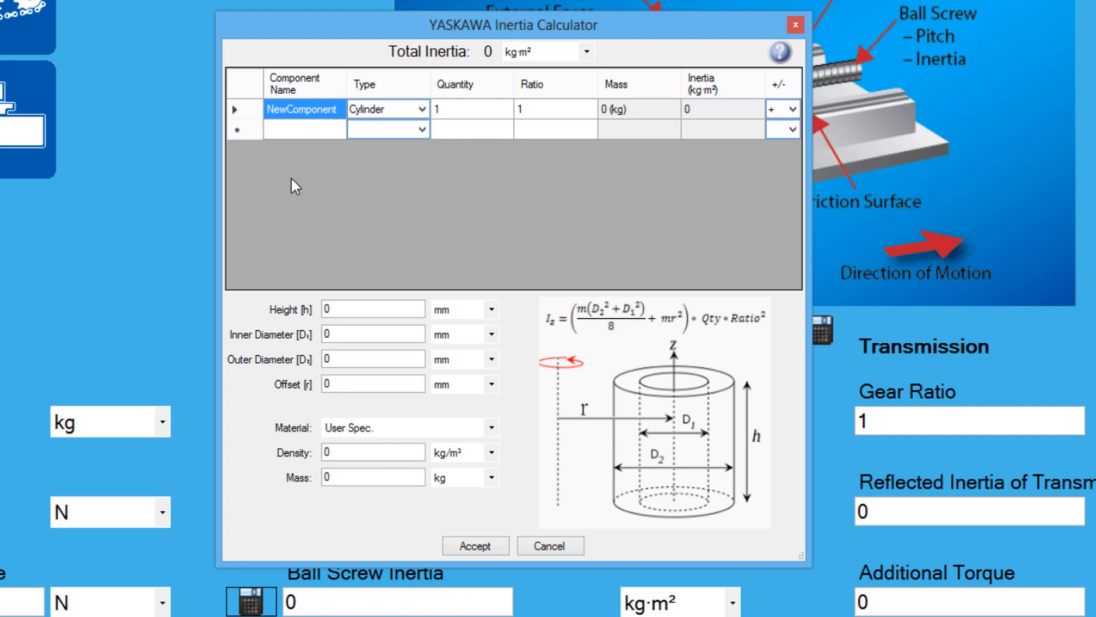
{"action": "double_click", "coordinate": [295, 110]}
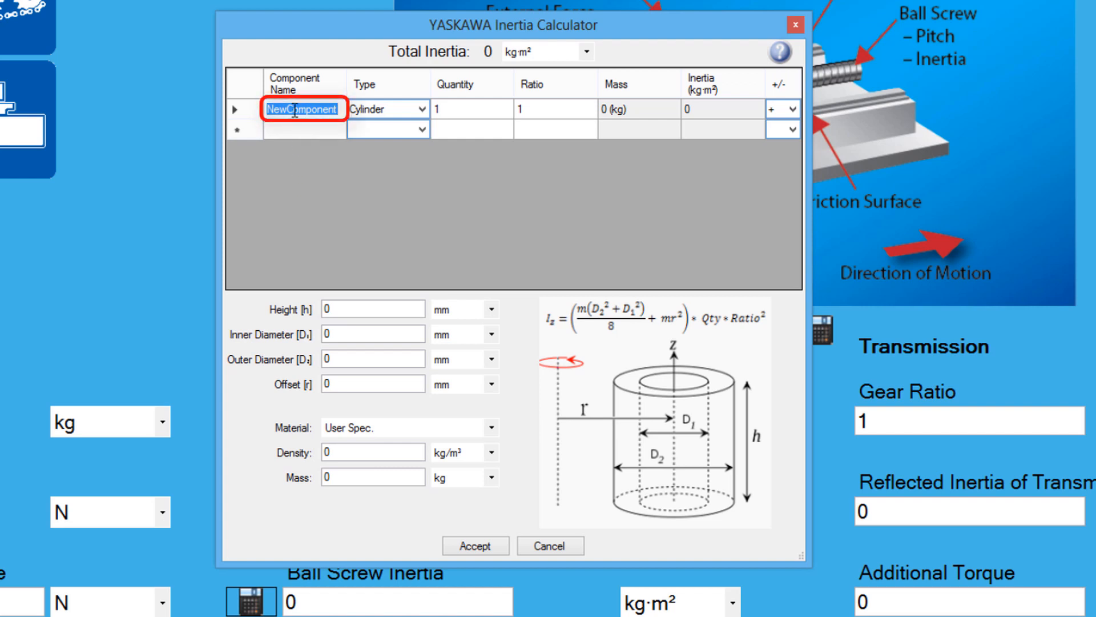
{"action": "type", "text": "Screw"}
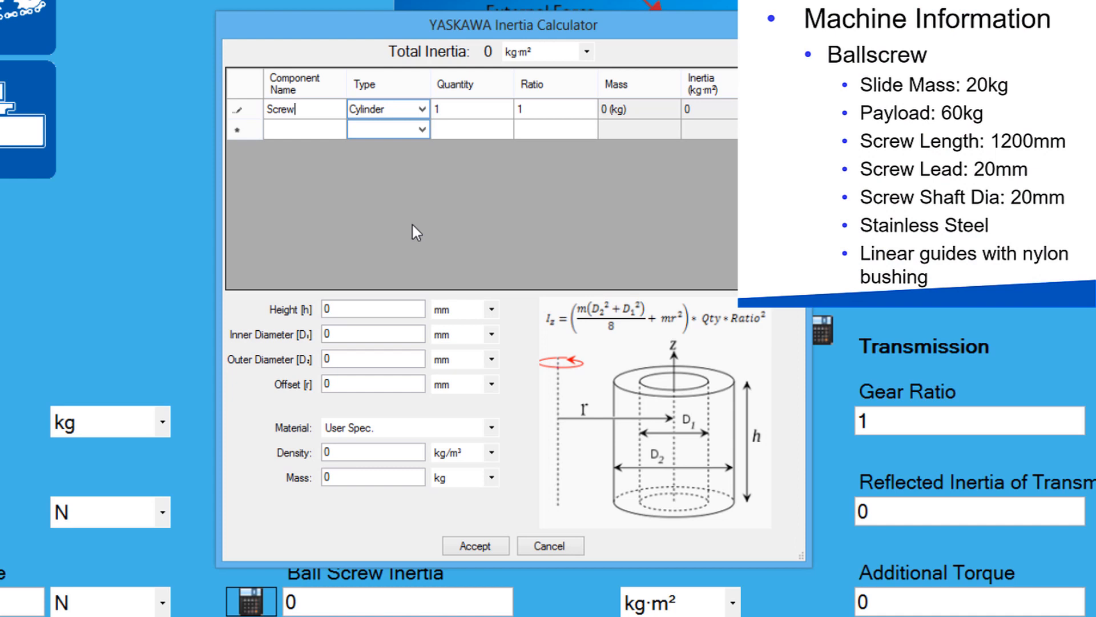
{"action": "left_click", "coordinate": [341, 311]}
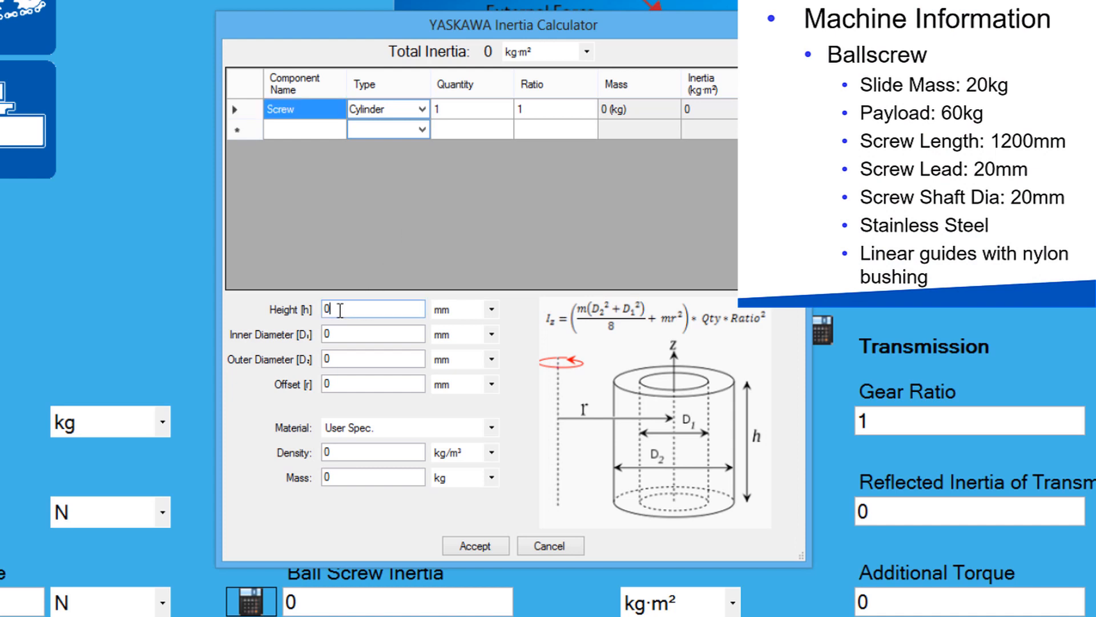
{"action": "left_click_drag", "start_coordinate": [340, 310], "coordinate": [321, 310]}
{"action": "type", "text": "1200"}
{"action": "left_click", "coordinate": [343, 359]}
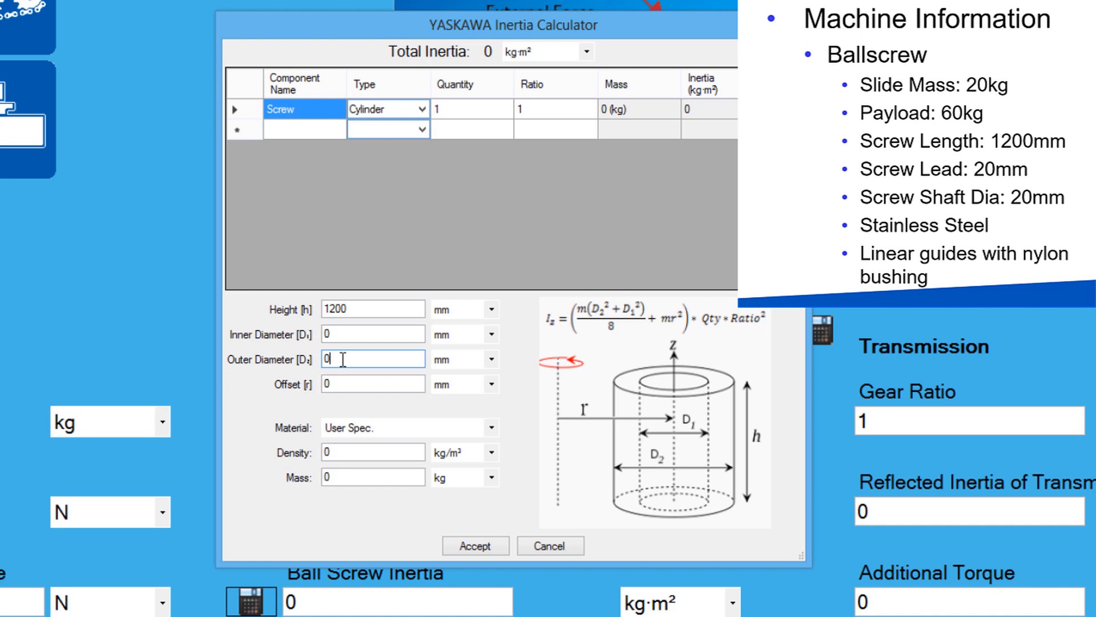
{"action": "key", "text": "BackSpace"}
{"action": "type", "text": "20"}
Make the screw stainless steel and accept the 0.0001517 kg·m² ball screw inertia
{"action": "left_click", "coordinate": [495, 426]}
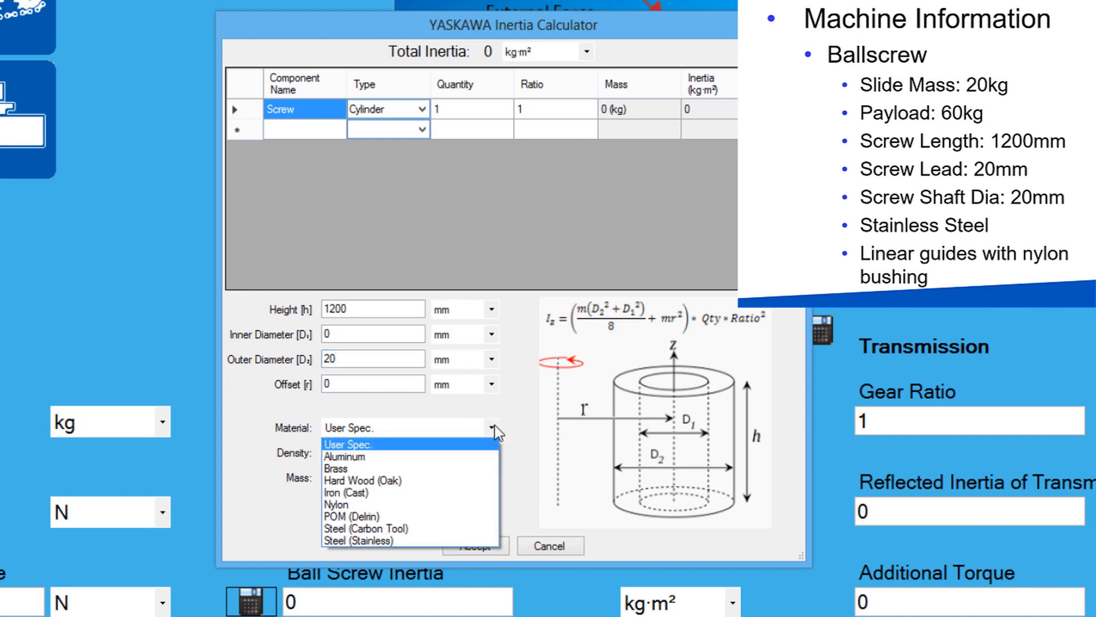
{"action": "left_click", "coordinate": [384, 540]}
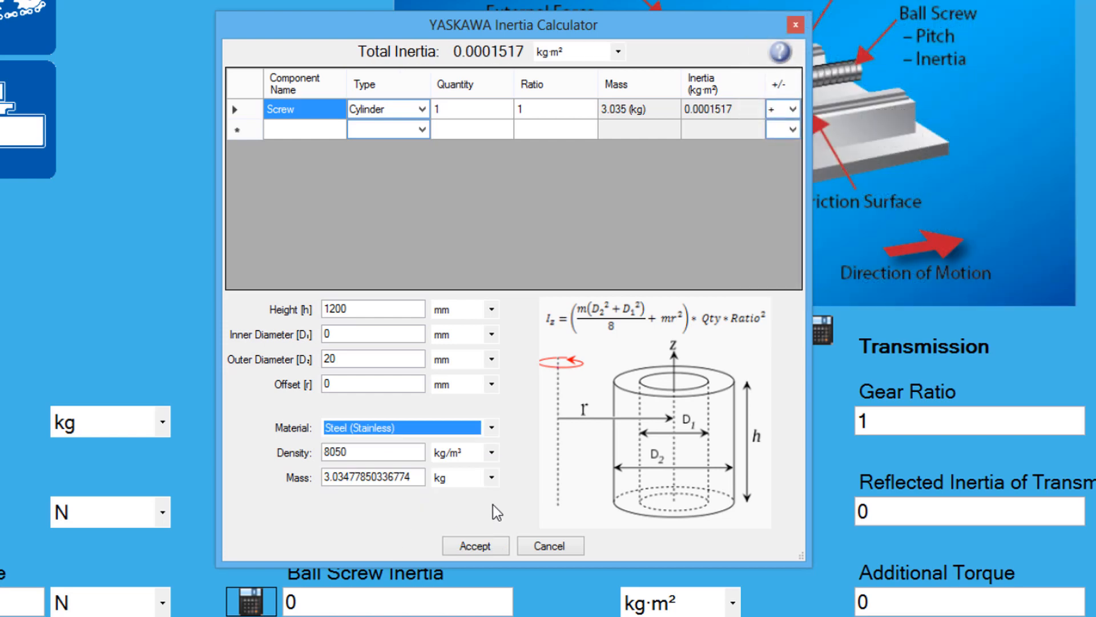
{"action": "left_click", "coordinate": [476, 544]}
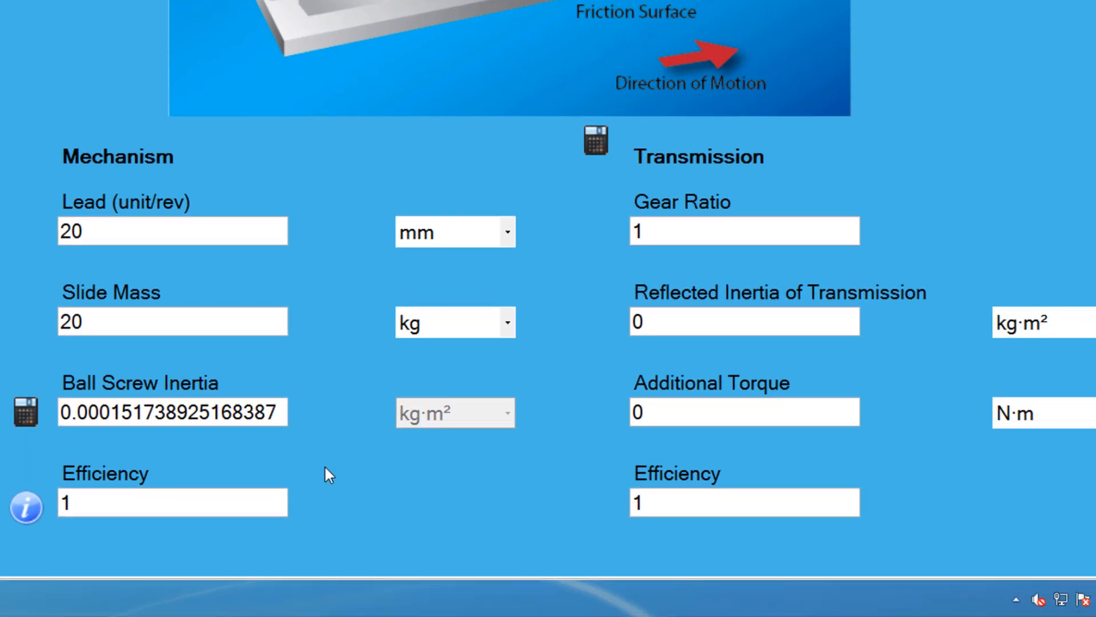
Review typical mechanism efficiencies and set Mechanism Efficiency to 0.9
{"action": "left_click", "coordinate": [24, 506]}
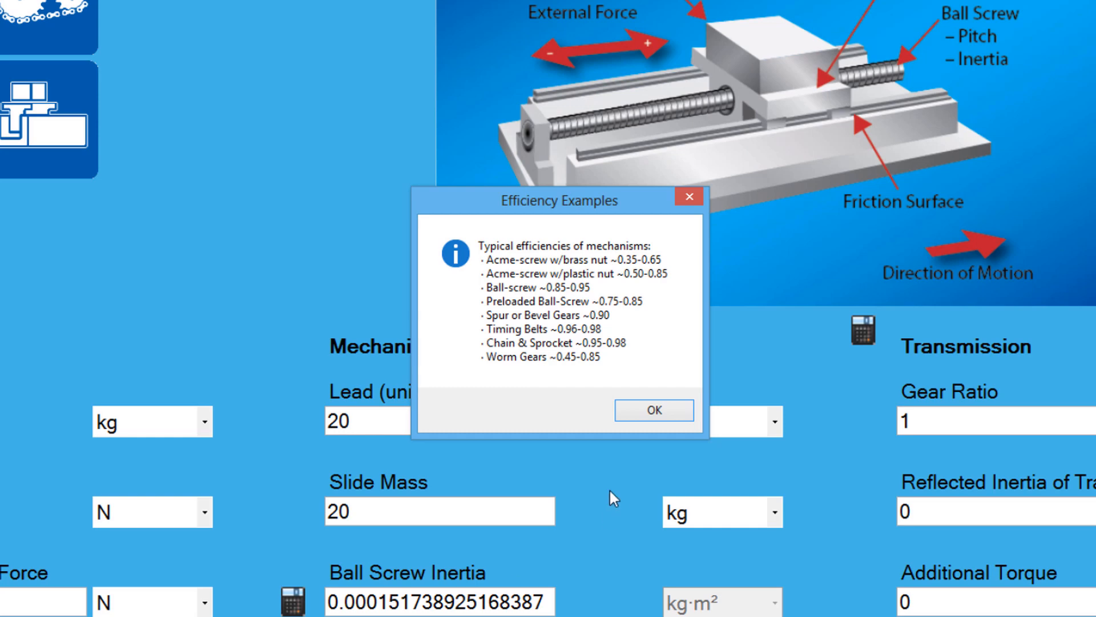
{"action": "left_click", "coordinate": [654, 410]}
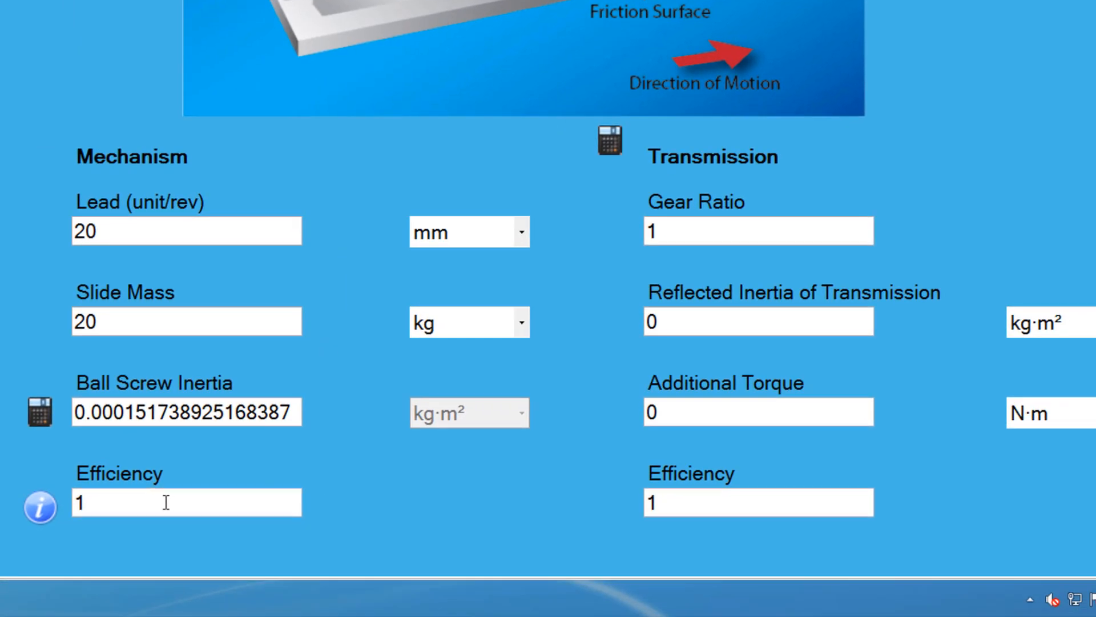
{"action": "double_click", "coordinate": [150, 507]}
{"action": "type", "text": "0."}
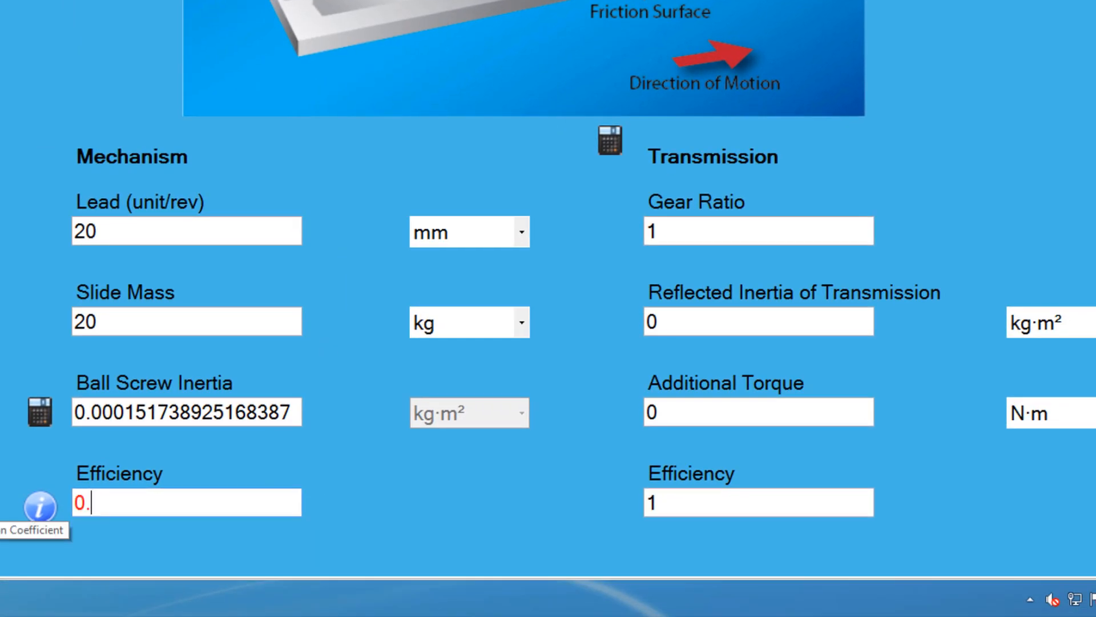
{"action": "type", "text": "9"}
{"action": "left_click", "coordinate": [216, 527]}
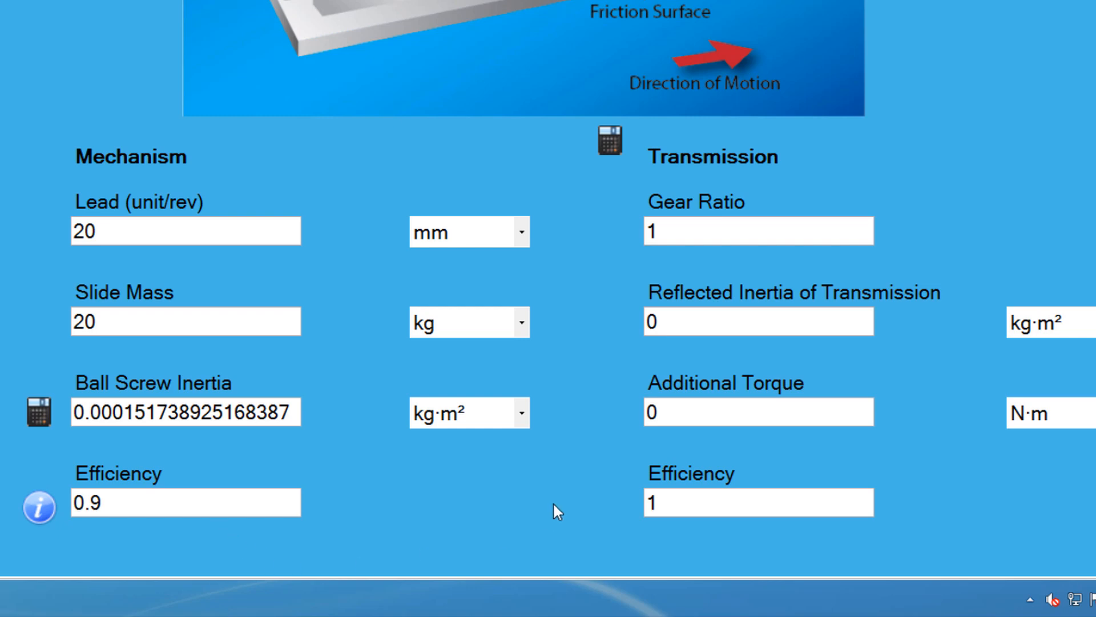
{"action": "left_click", "coordinate": [609, 140]}
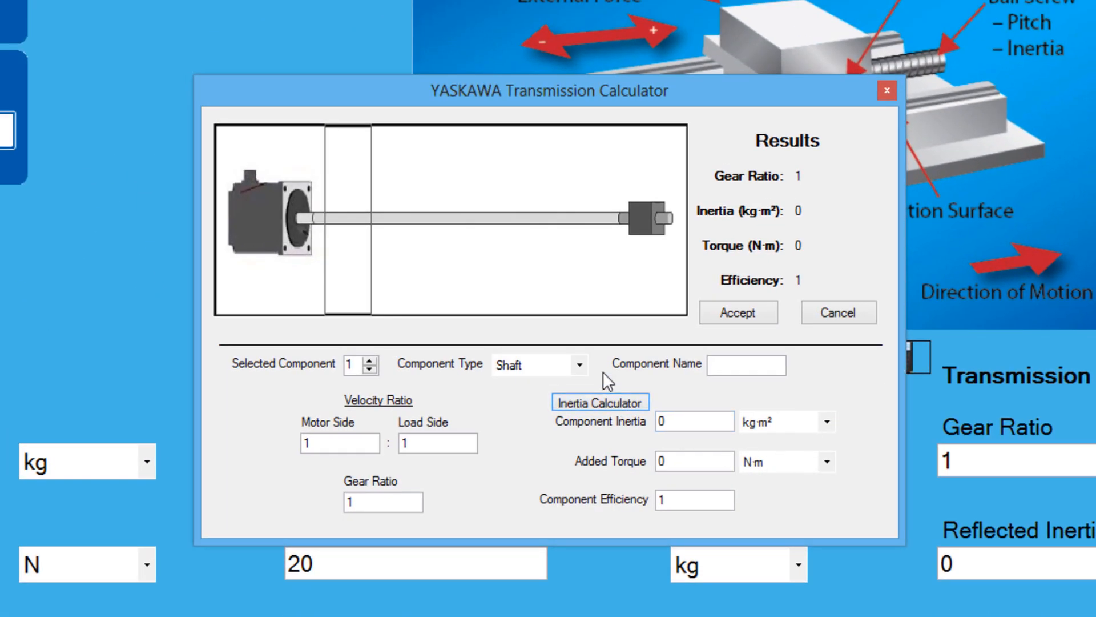
Make the transmission component a coupling and start calculating its inertia
{"action": "left_click", "coordinate": [580, 364]}
{"action": "left_click", "coordinate": [532, 382]}
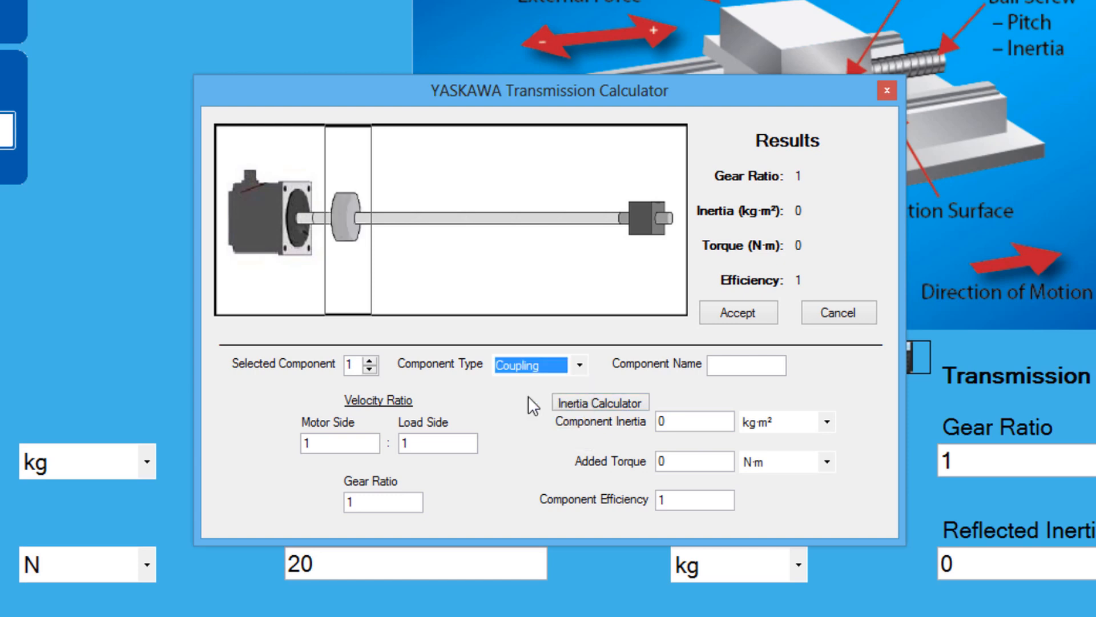
{"action": "left_click", "coordinate": [598, 403]}
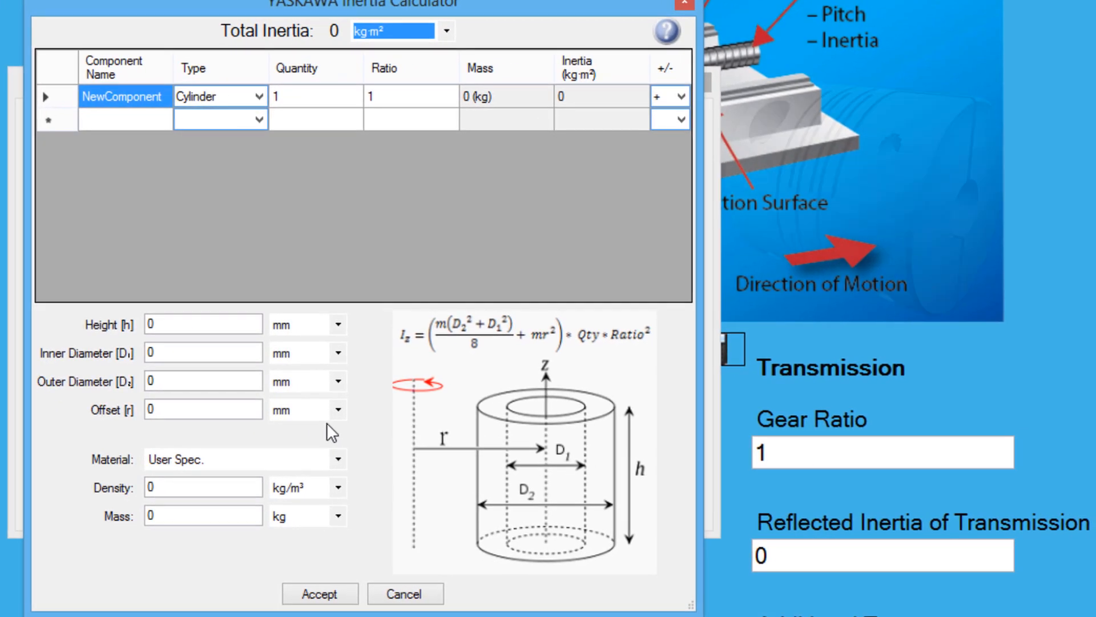
Enter a 60 mm long aluminium coupling, 38 mm outer and 20 mm inner diameter, and accept its inertia
{"action": "left_click", "coordinate": [187, 323]}
{"action": "type", "text": "60"}
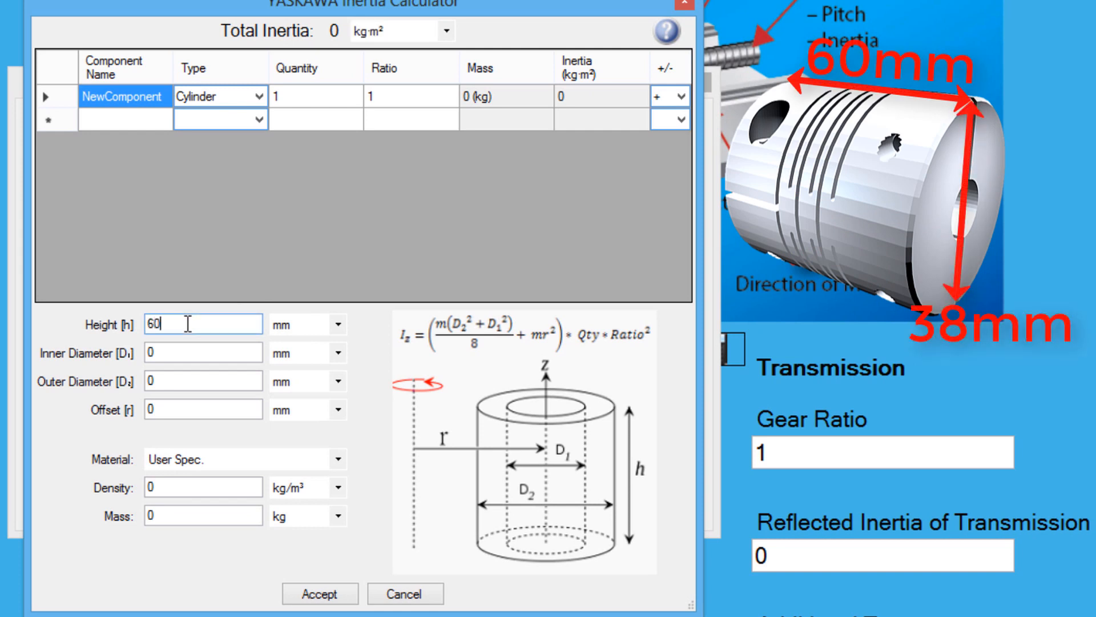
{"action": "left_click", "coordinate": [180, 381]}
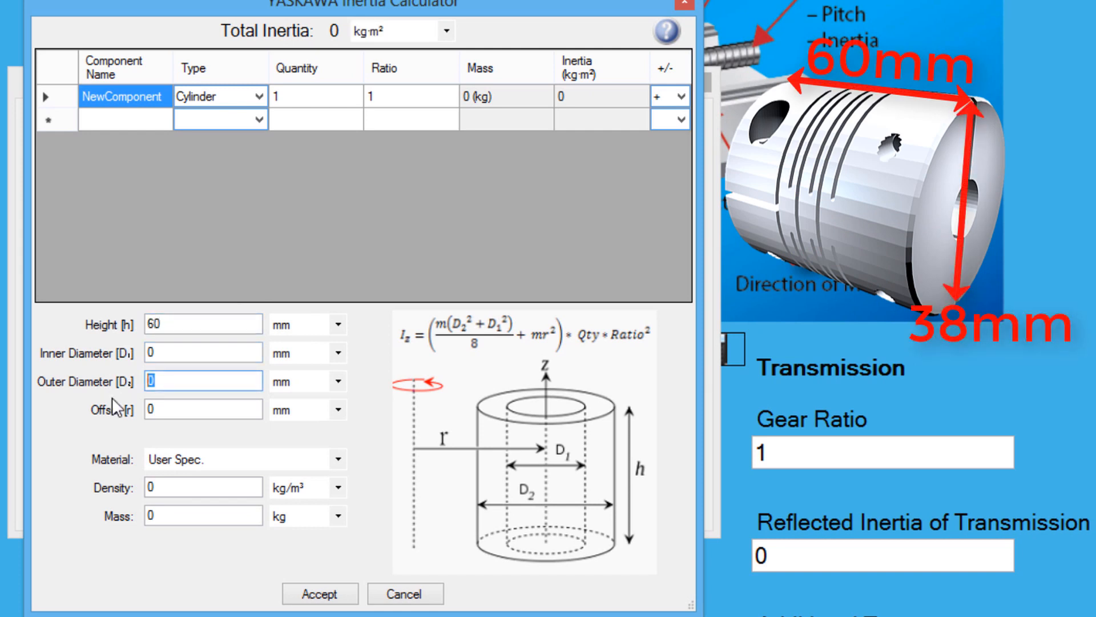
{"action": "type", "text": "38"}
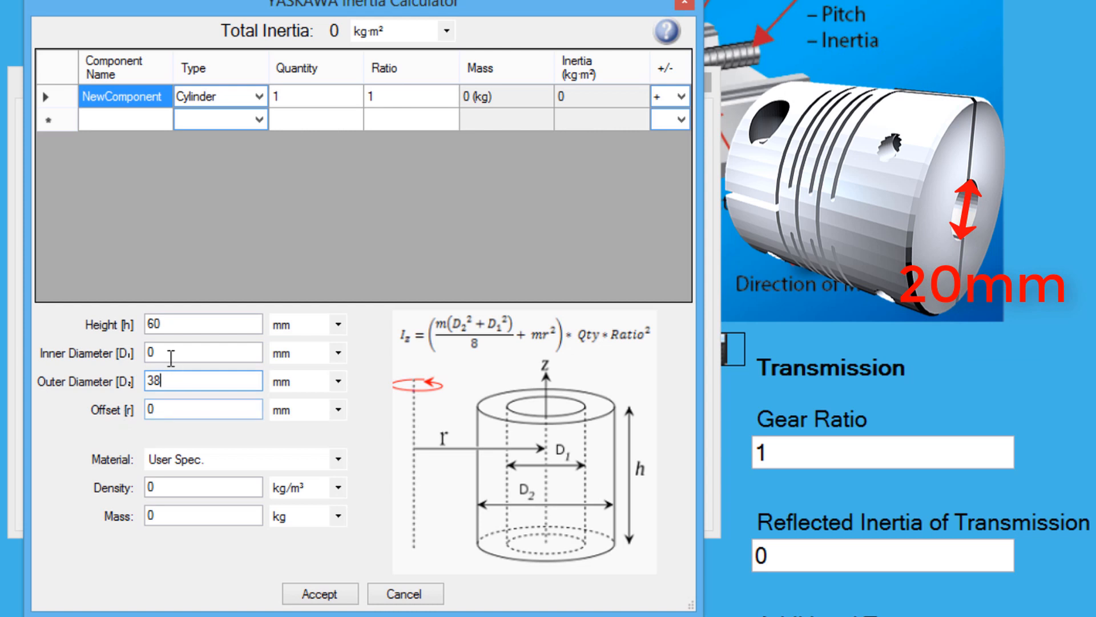
{"action": "double_click", "coordinate": [151, 351]}
{"action": "type", "text": "20"}
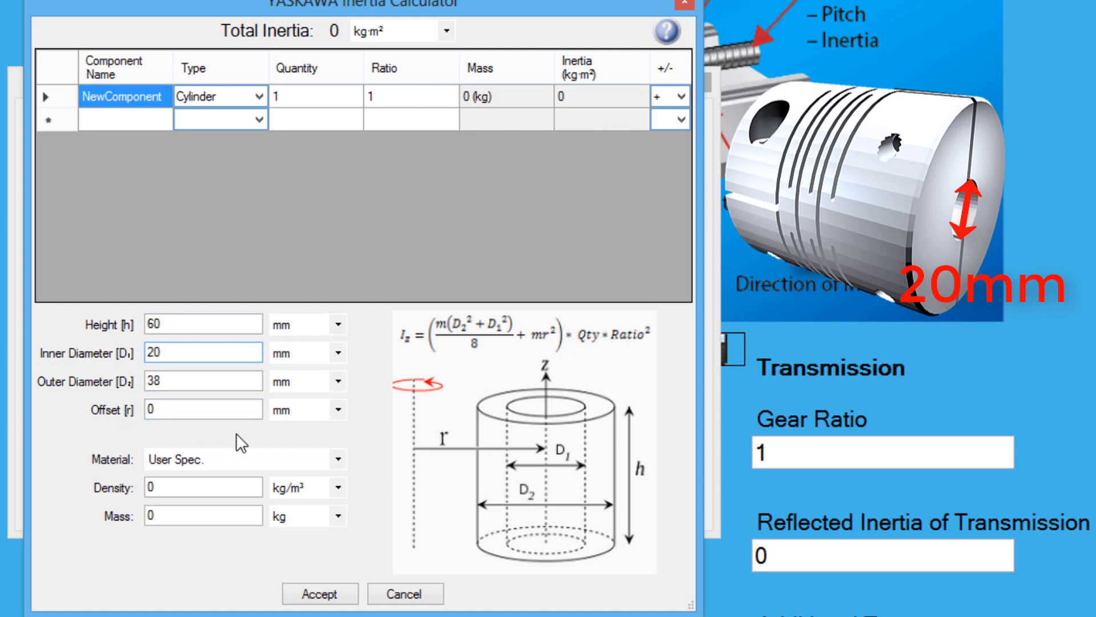
{"action": "left_click", "coordinate": [274, 460]}
{"action": "left_click", "coordinate": [203, 492]}
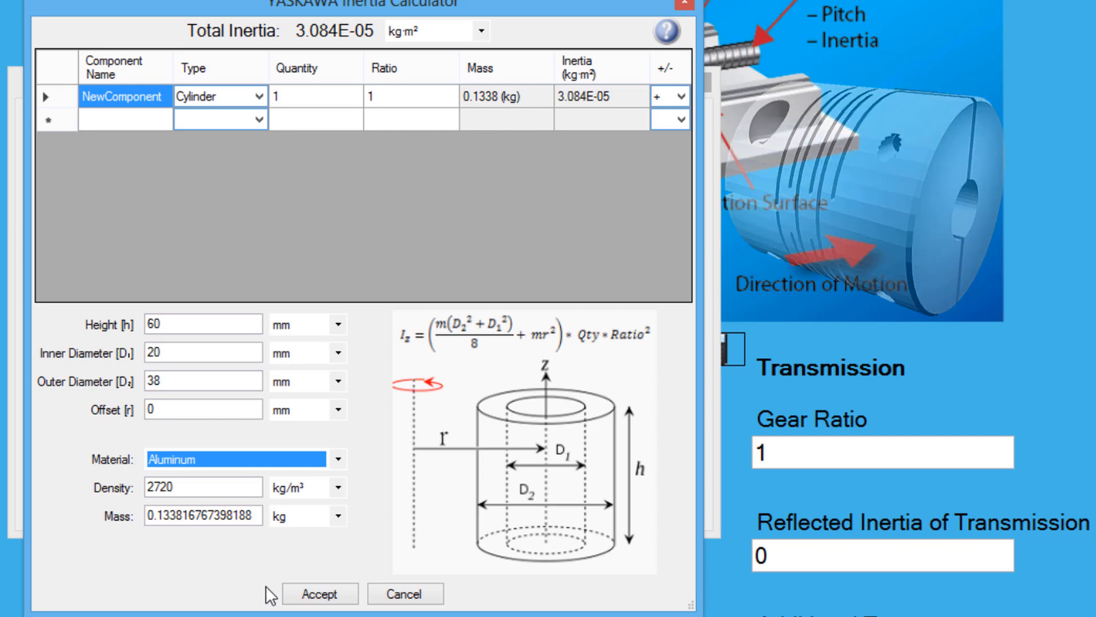
{"action": "left_click", "coordinate": [319, 593]}
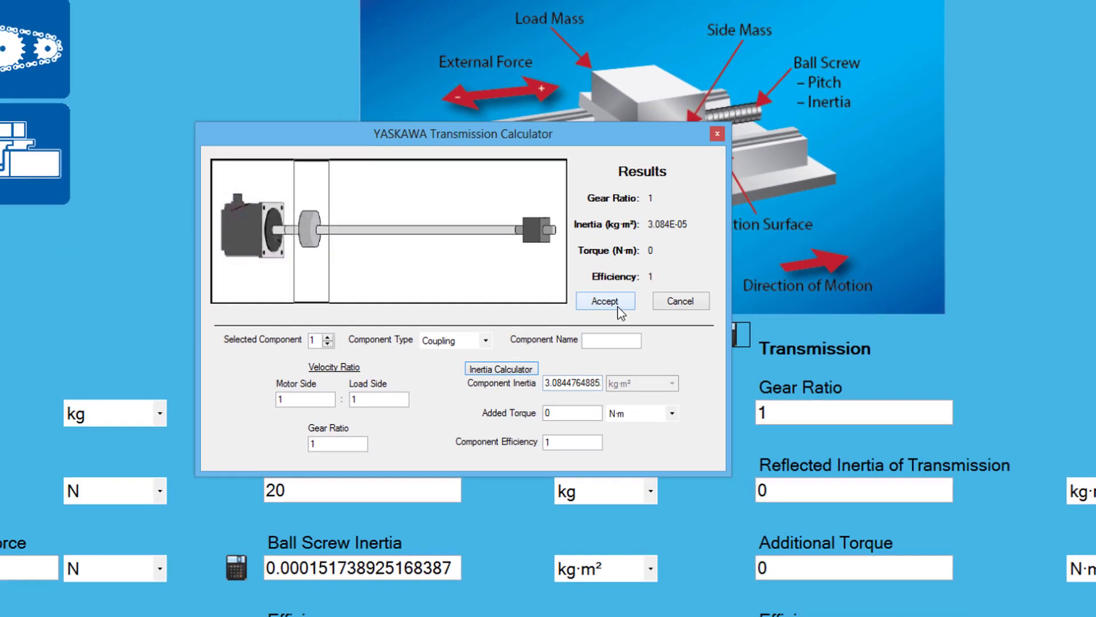
Apply the transmission result to the load, then set profile units to in, s and lbf
{"action": "left_click", "coordinate": [605, 302]}
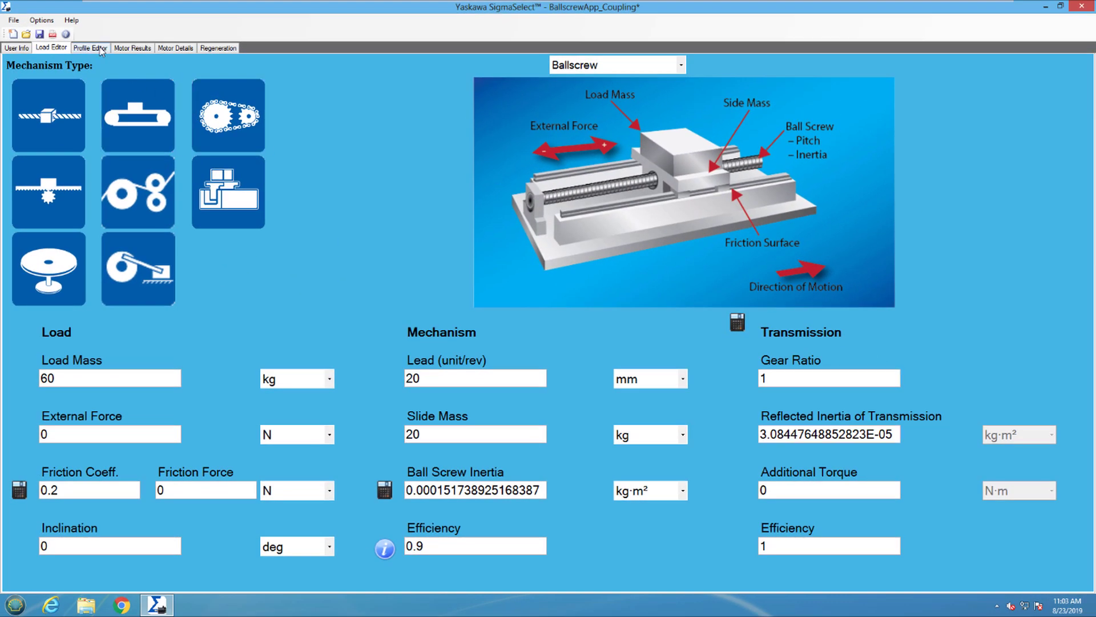
{"action": "left_click", "coordinate": [90, 48]}
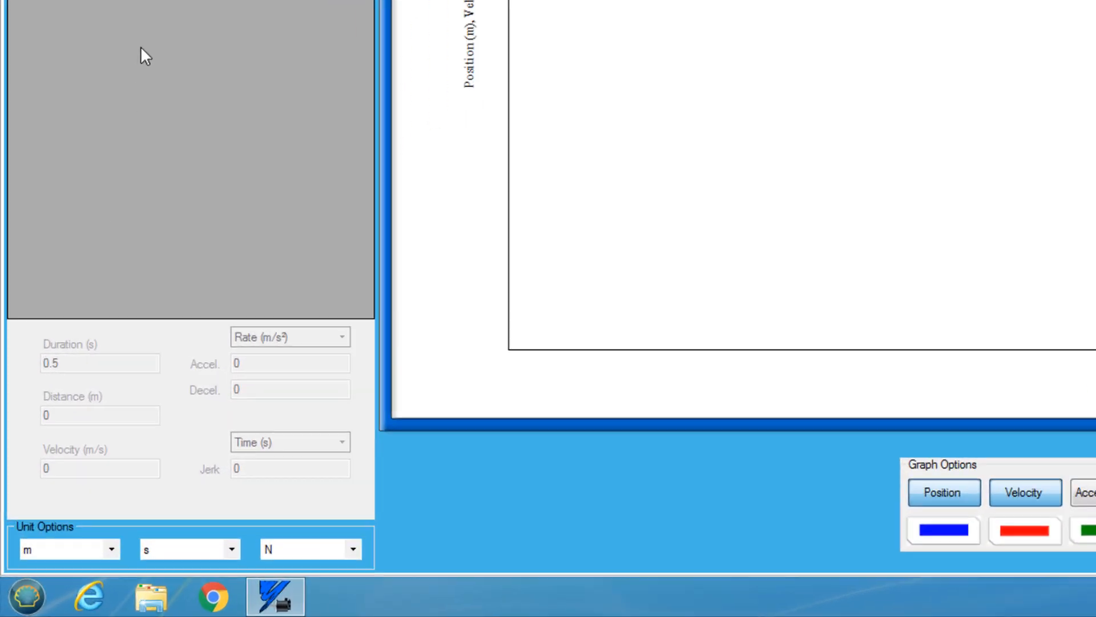
{"action": "left_click", "coordinate": [137, 539]}
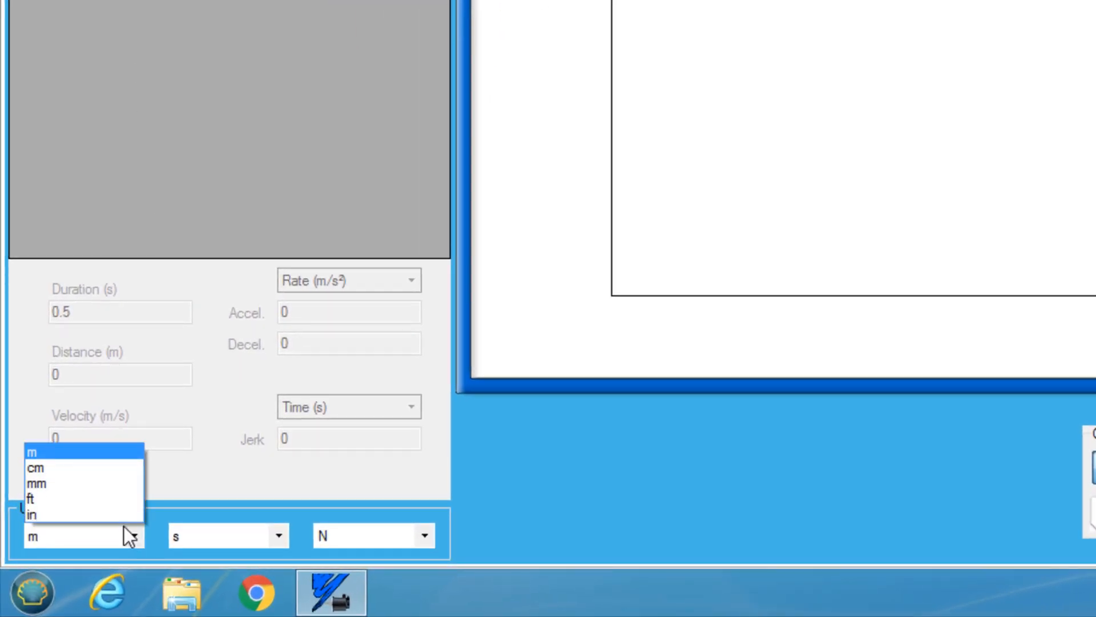
{"action": "left_click", "coordinate": [120, 518]}
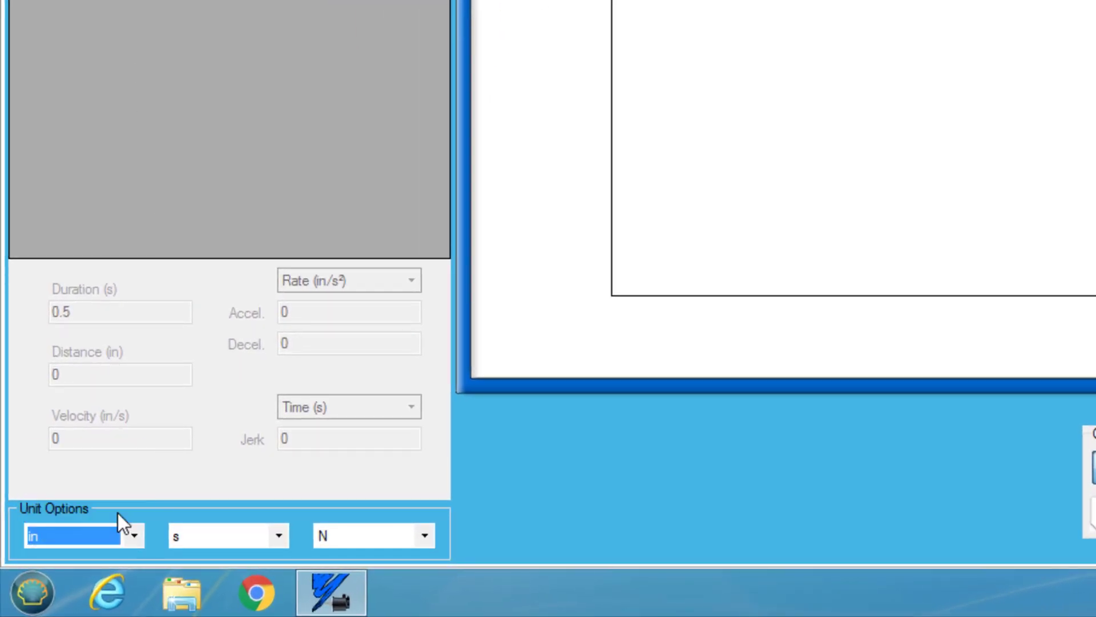
{"action": "left_click", "coordinate": [278, 538]}
{"action": "left_click", "coordinate": [246, 557]}
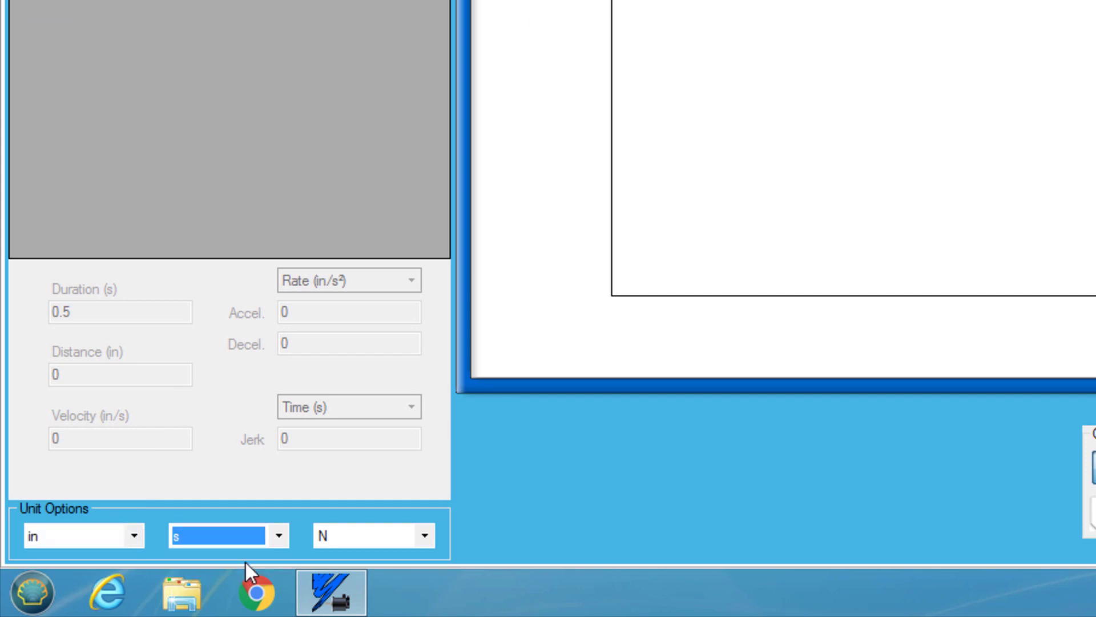
{"action": "left_click", "coordinate": [366, 540]}
{"action": "left_click", "coordinate": [352, 467]}
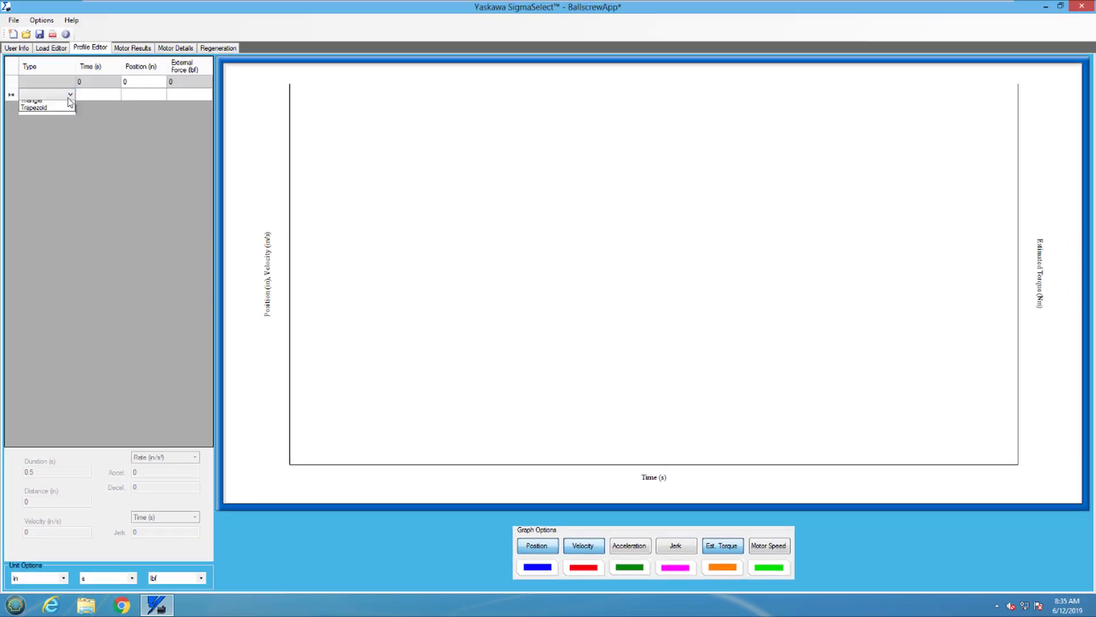
Make the first move a Dwell/Traverse and add a Trapezoid move after it
{"action": "left_click", "coordinate": [69, 93]}
{"action": "left_click", "coordinate": [42, 113]}
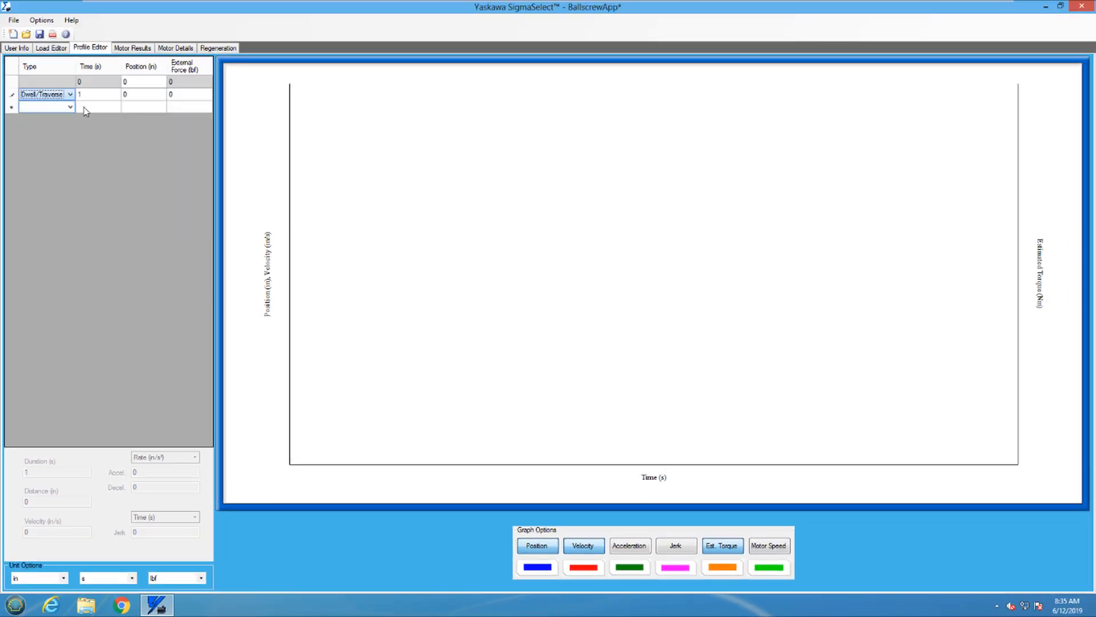
{"action": "left_click", "coordinate": [42, 473]}
{"action": "type", "text": "0.5"}
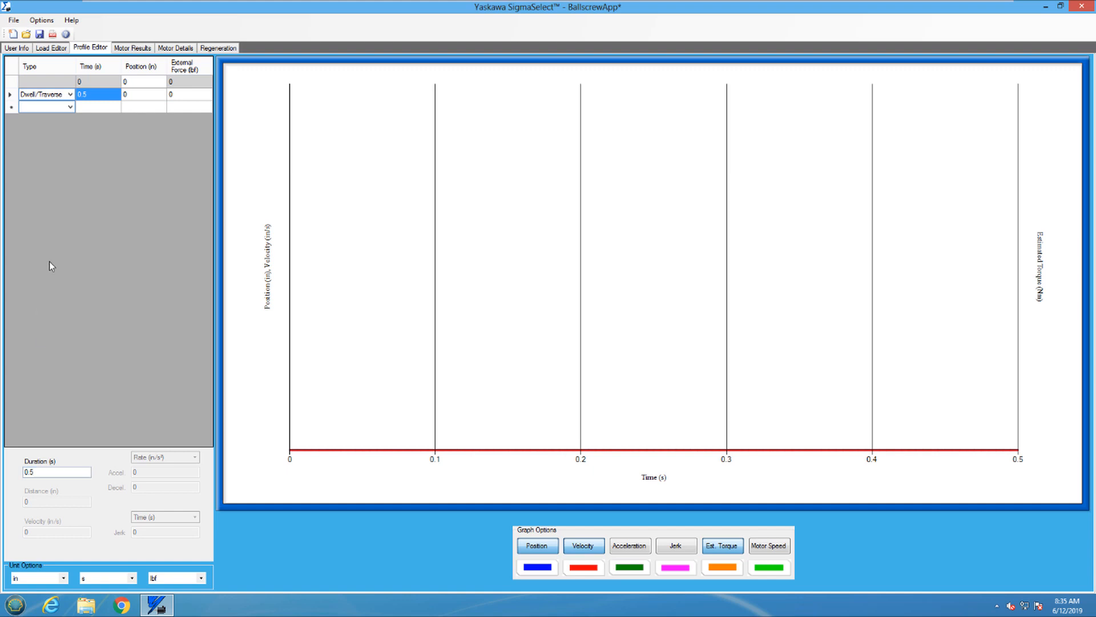
{"action": "left_click", "coordinate": [69, 106]}
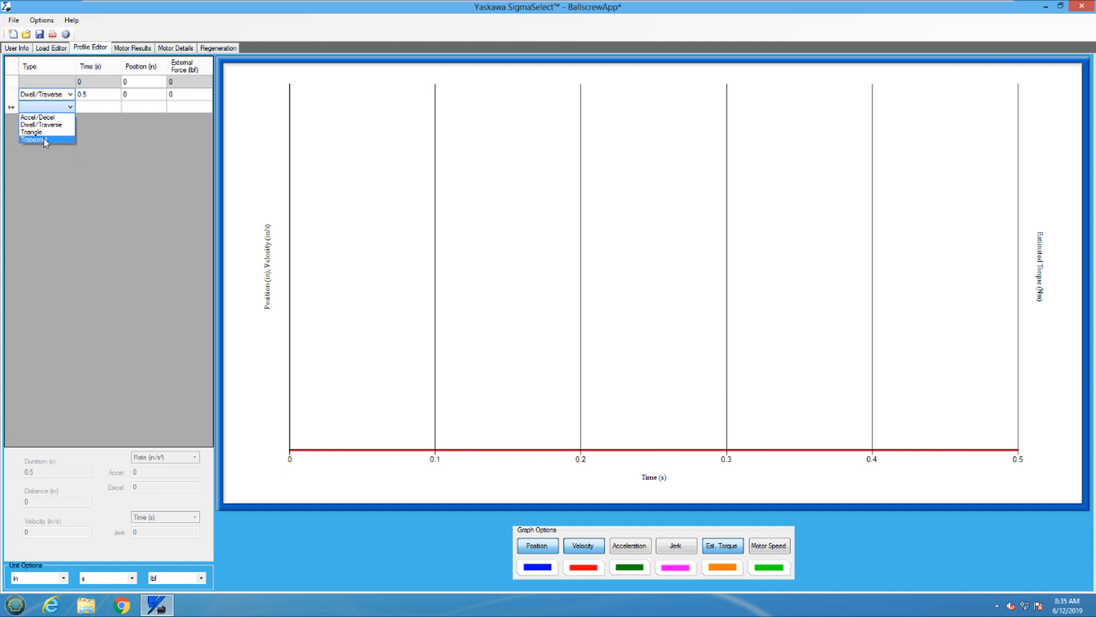
{"action": "left_click", "coordinate": [36, 138]}
{"action": "left_click", "coordinate": [96, 106]}
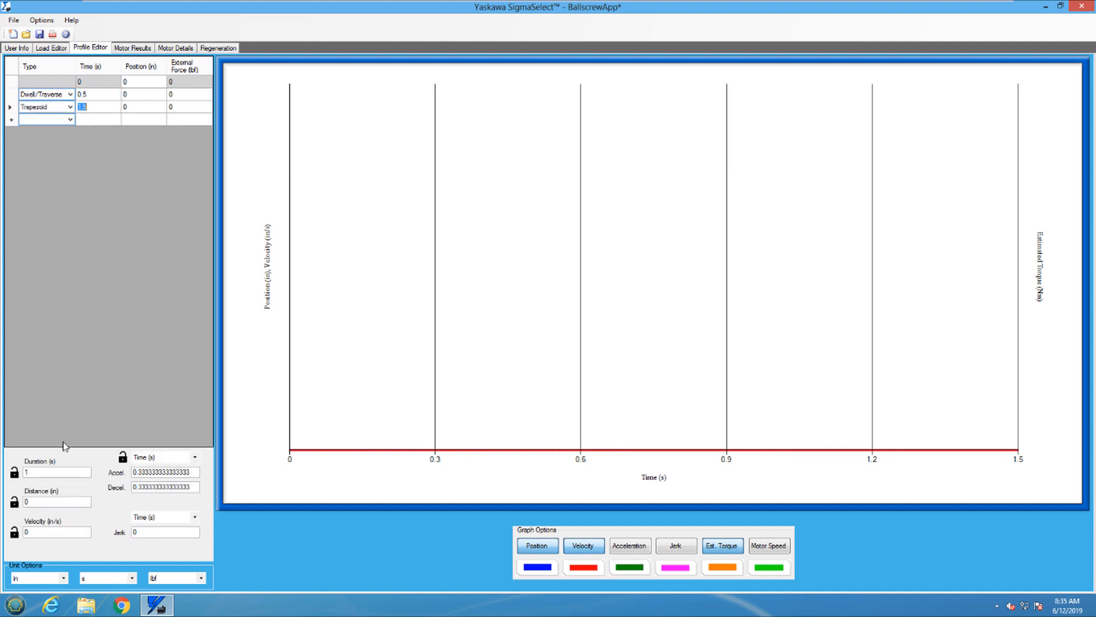
Give the trapezoid 3 in of travel at 1 in/s against a -700 lbf external force
{"action": "left_click", "coordinate": [37, 503]}
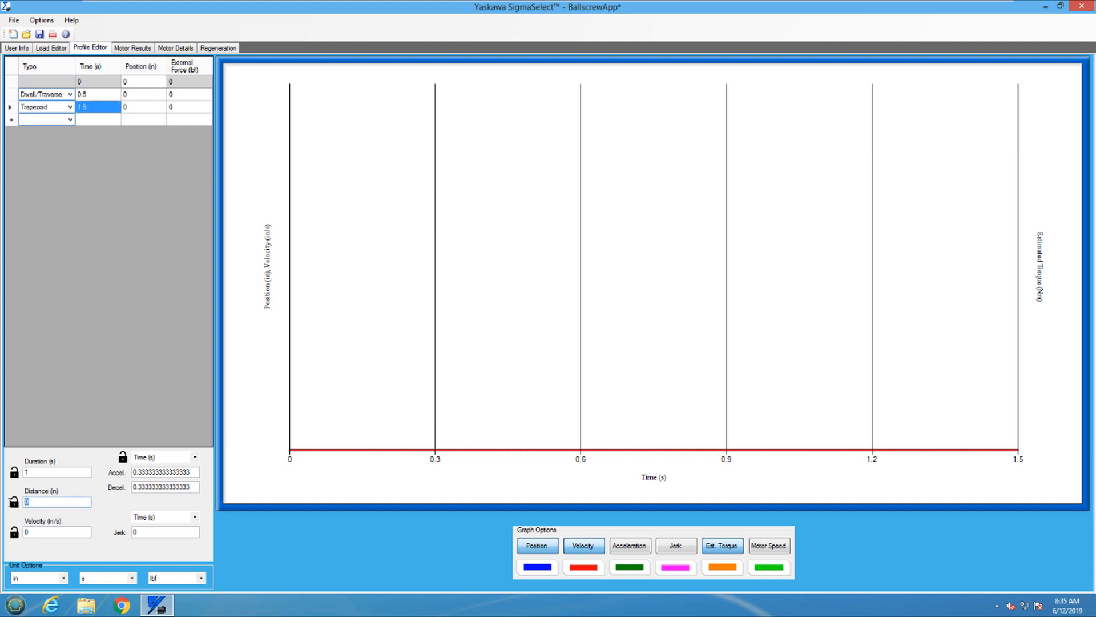
{"action": "type", "text": "3"}
{"action": "key", "text": "Tab"}
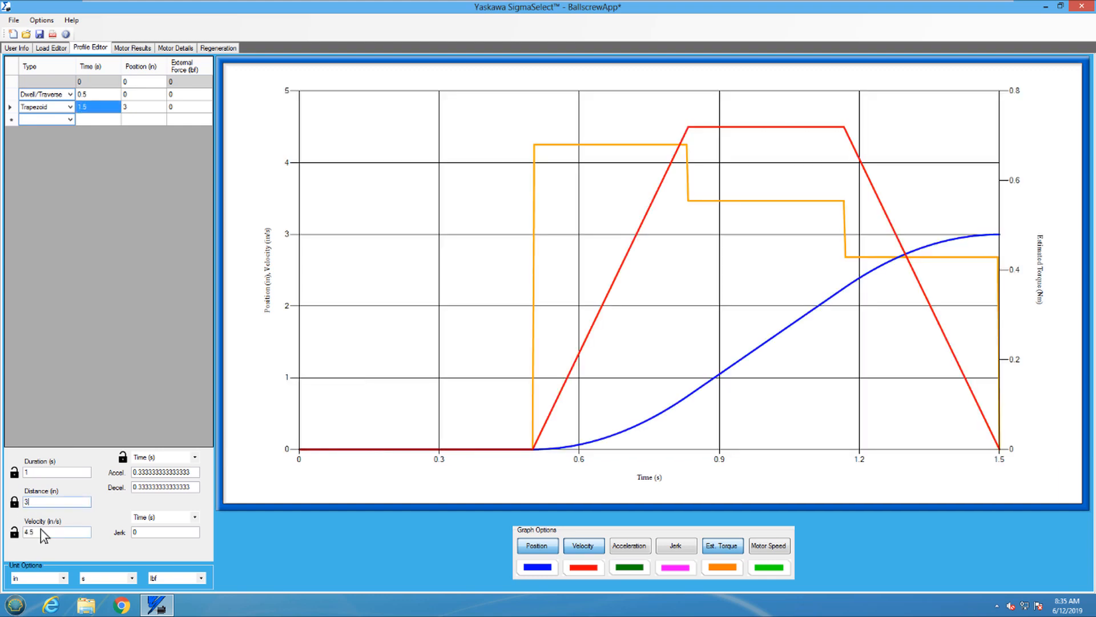
{"action": "left_click", "coordinate": [39, 532]}
{"action": "type", "text": "1"}
{"action": "key", "text": "Tab"}
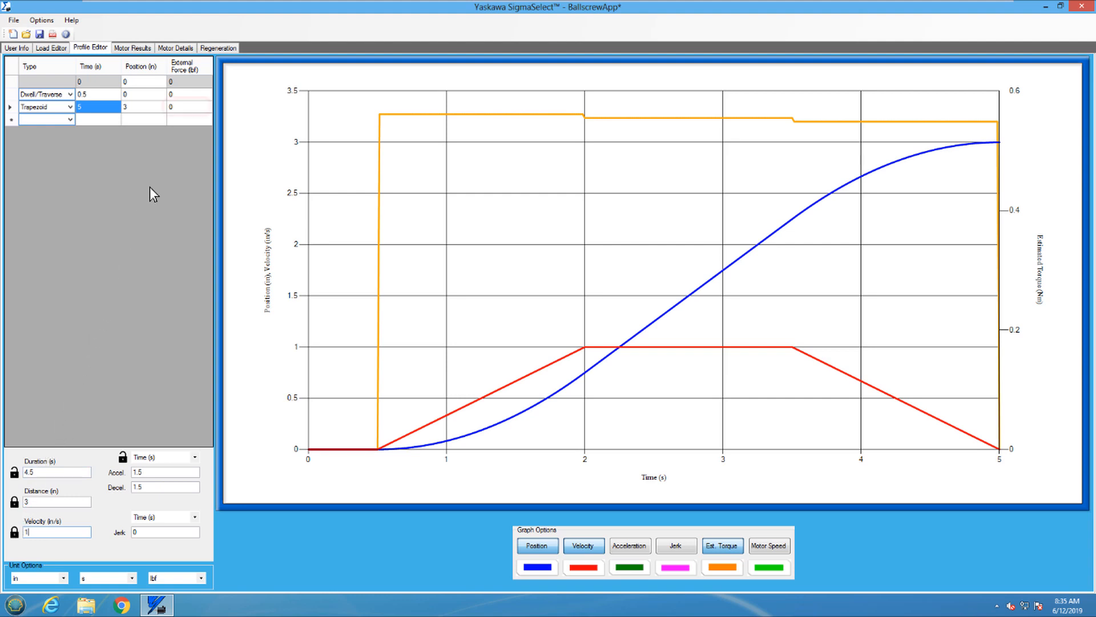
{"action": "left_click", "coordinate": [182, 107]}
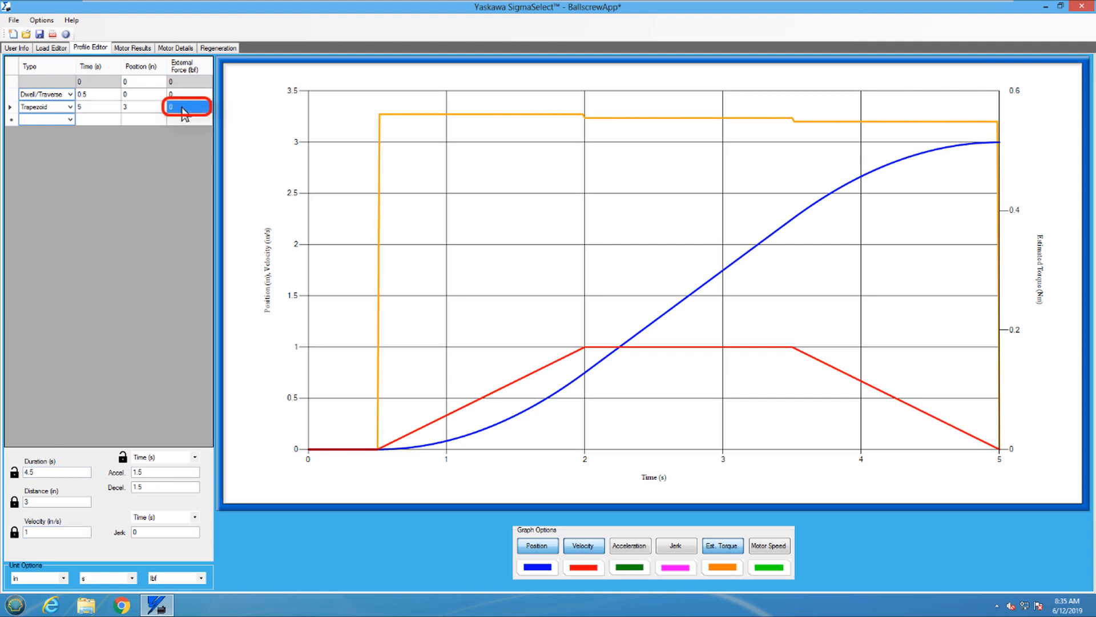
{"action": "type", "text": "-"}
{"action": "type", "text": "700"}
Add a 0.5 s dwell after the trapezoid move
{"action": "left_click", "coordinate": [69, 119]}
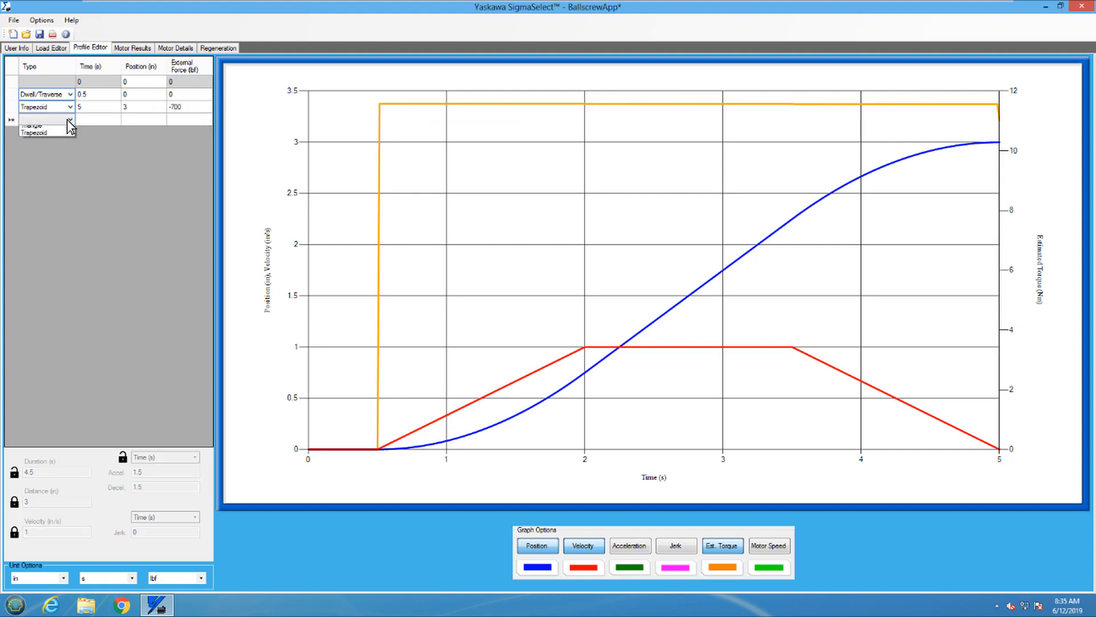
{"action": "left_click", "coordinate": [48, 136]}
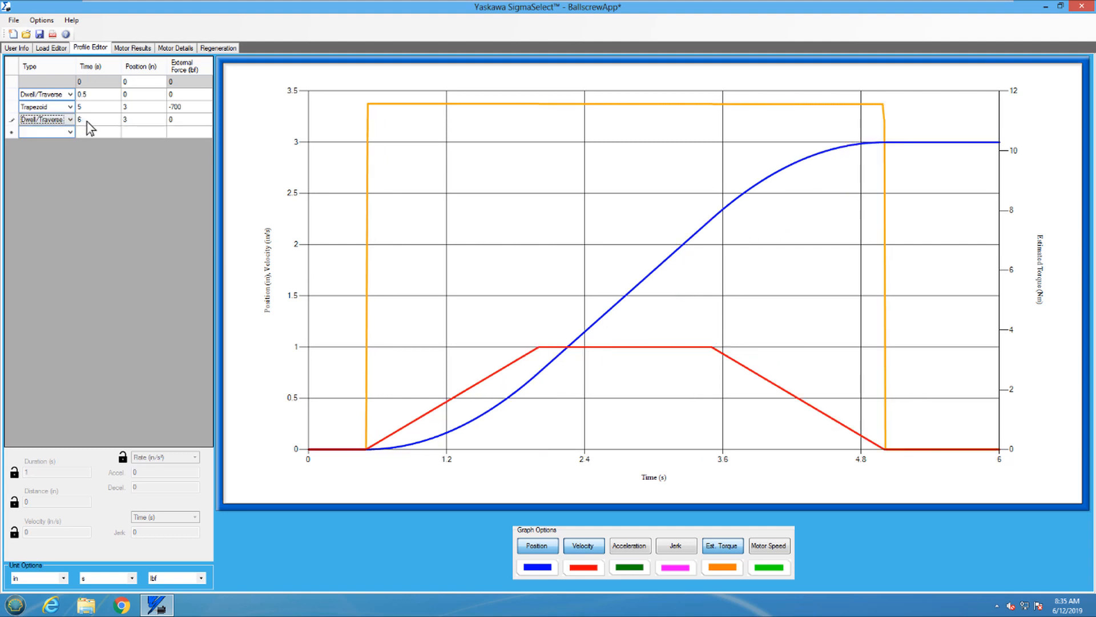
{"action": "left_click", "coordinate": [86, 120]}
{"action": "double_click", "coordinate": [43, 473]}
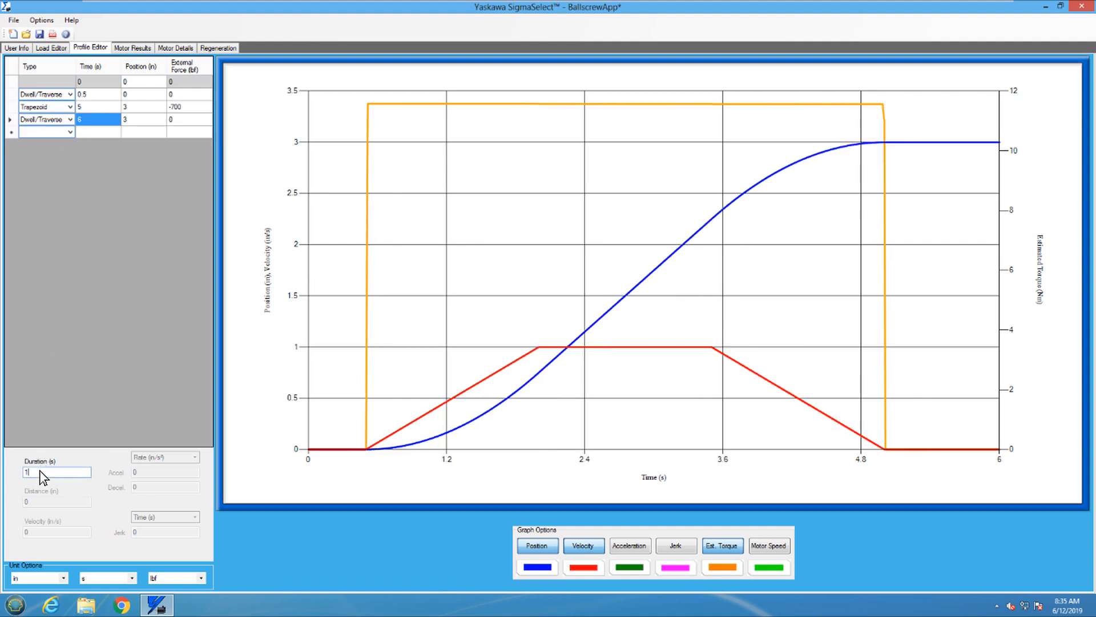
{"action": "type", "text": "0.5"}
{"action": "key", "text": "Return"}
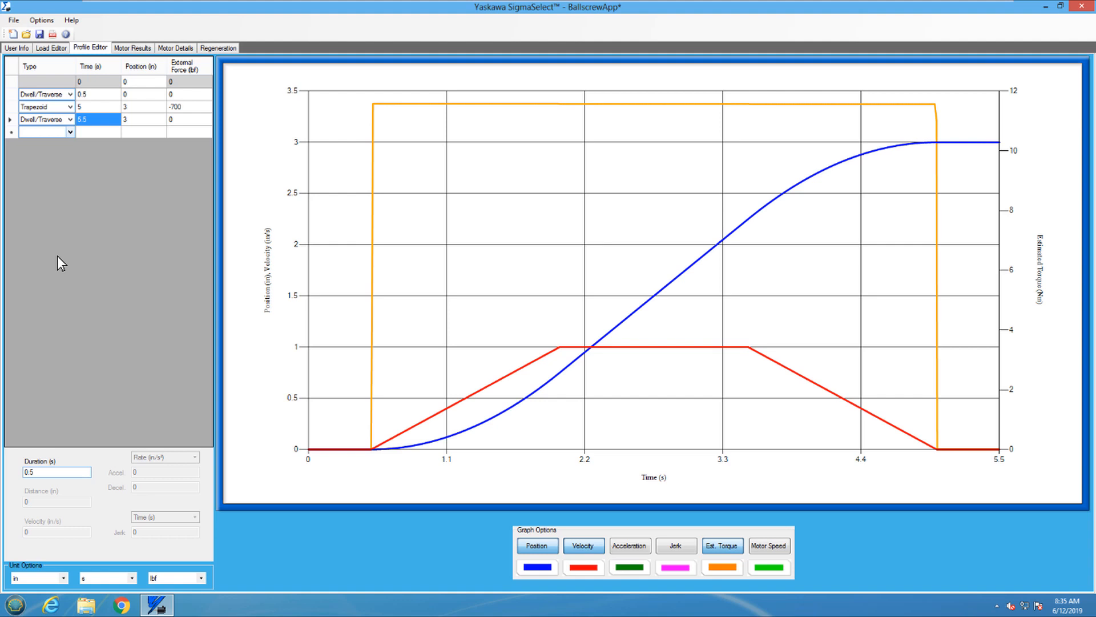
Add a triangle move with its travel distance and peak velocity, followed by another dwell
{"action": "left_click", "coordinate": [71, 132]}
{"action": "left_click", "coordinate": [49, 155]}
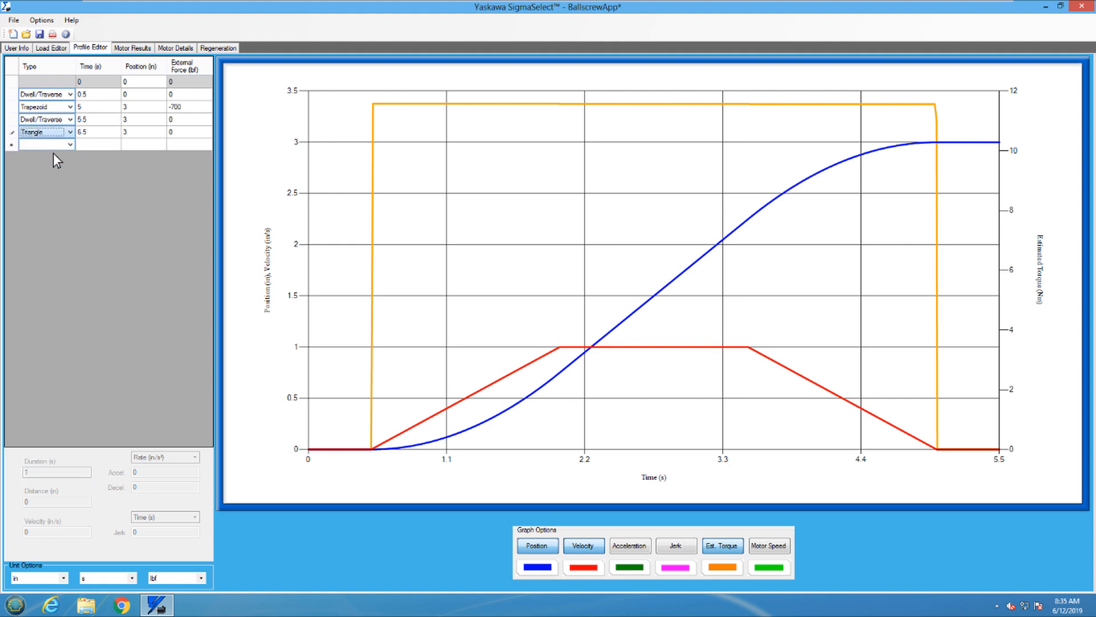
{"action": "left_click", "coordinate": [87, 135]}
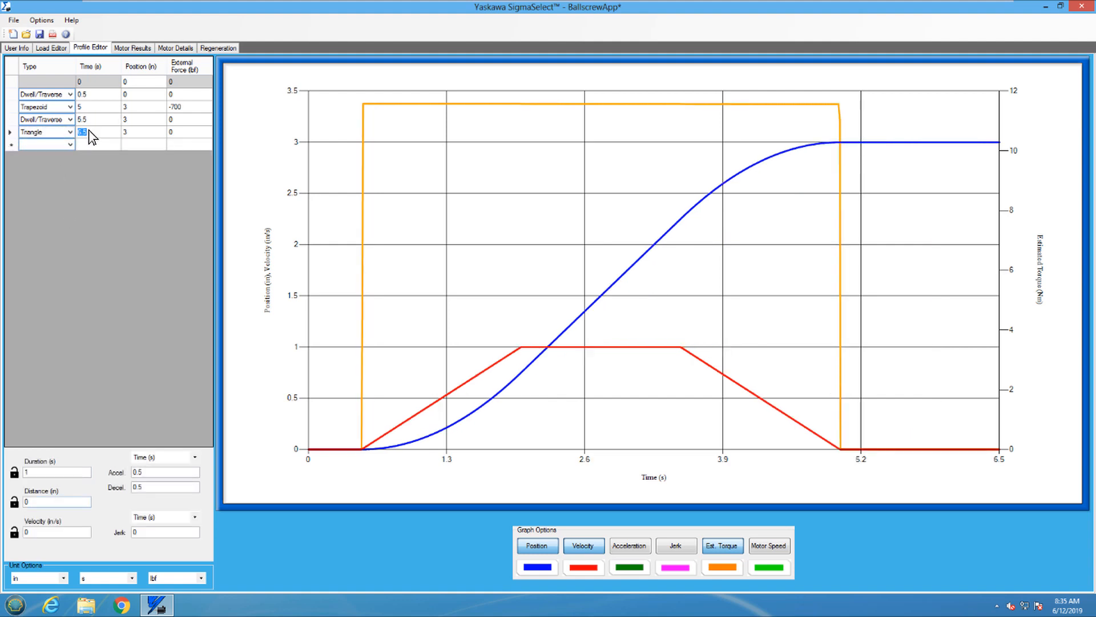
{"action": "left_click", "coordinate": [51, 502]}
{"action": "type", "text": "20"}
{"action": "left_click", "coordinate": [49, 533]}
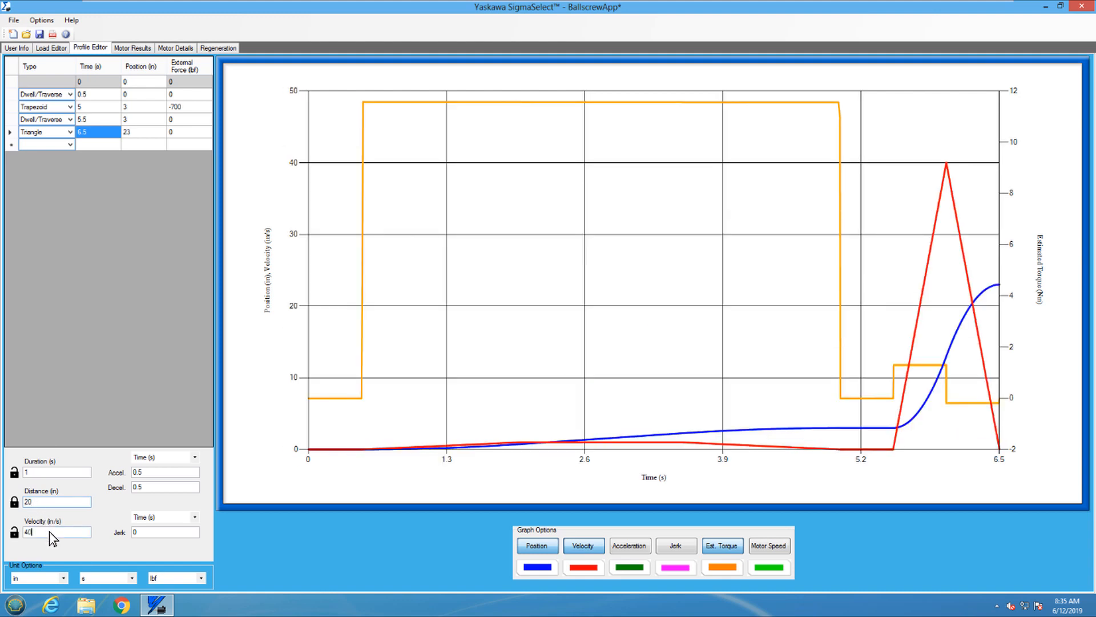
{"action": "type", "text": "20"}
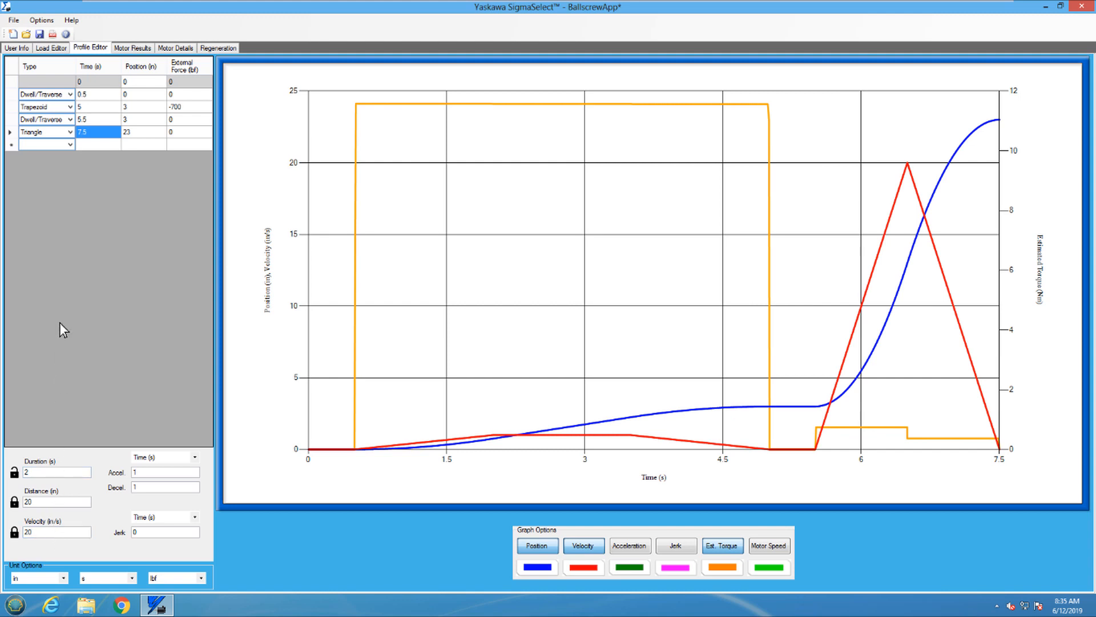
{"action": "left_click", "coordinate": [69, 144]}
{"action": "left_click", "coordinate": [42, 161]}
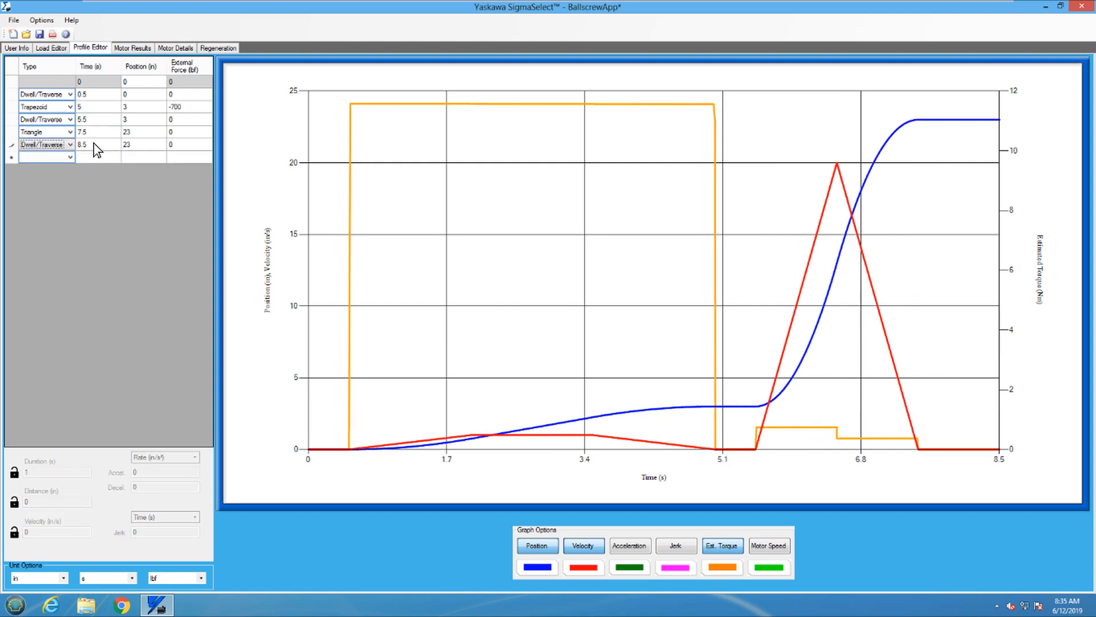
{"action": "left_click", "coordinate": [43, 470]}
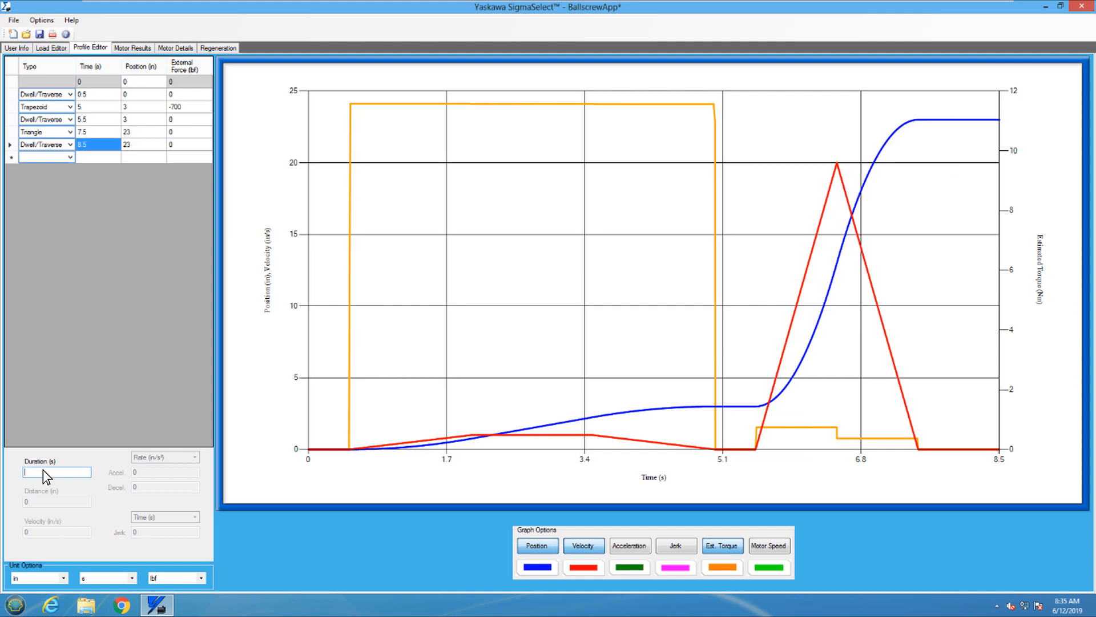
{"action": "type", "text": "0.5"}
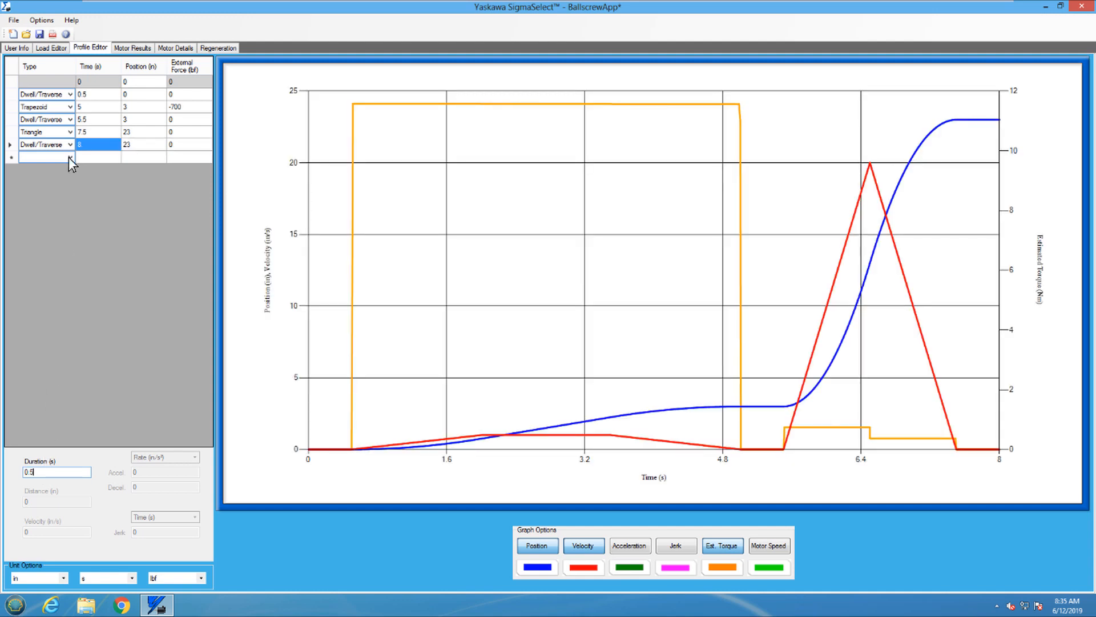
Add a second trapezoid move with its distance, velocity and external force
{"action": "left_click", "coordinate": [68, 157]}
{"action": "left_click", "coordinate": [49, 186]}
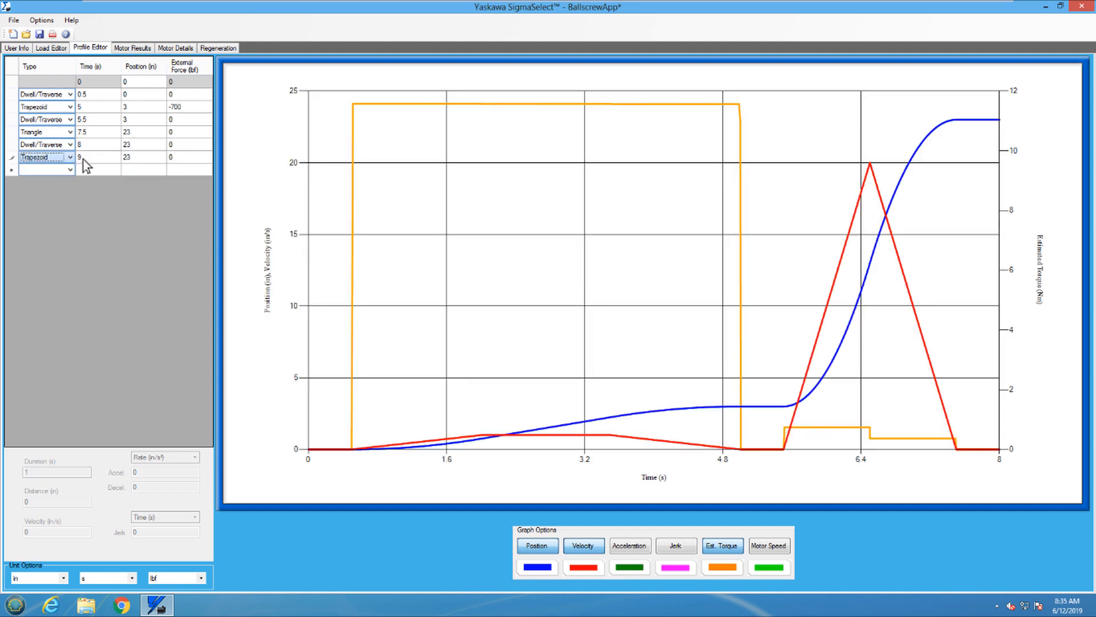
{"action": "left_click", "coordinate": [95, 158]}
{"action": "left_click", "coordinate": [29, 501]}
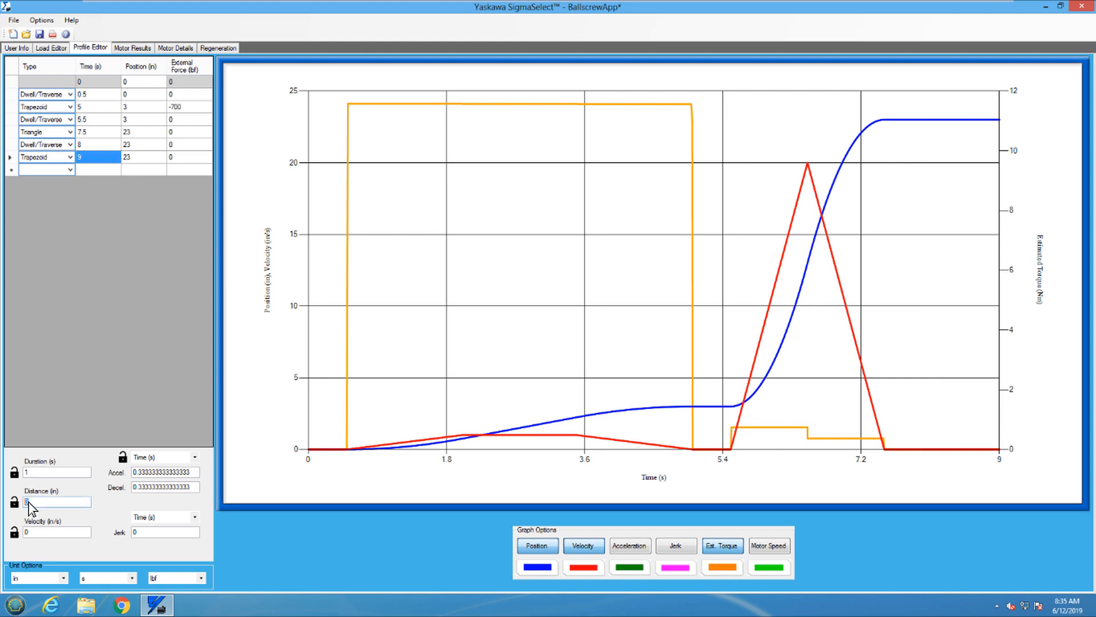
{"action": "type", "text": "3"}
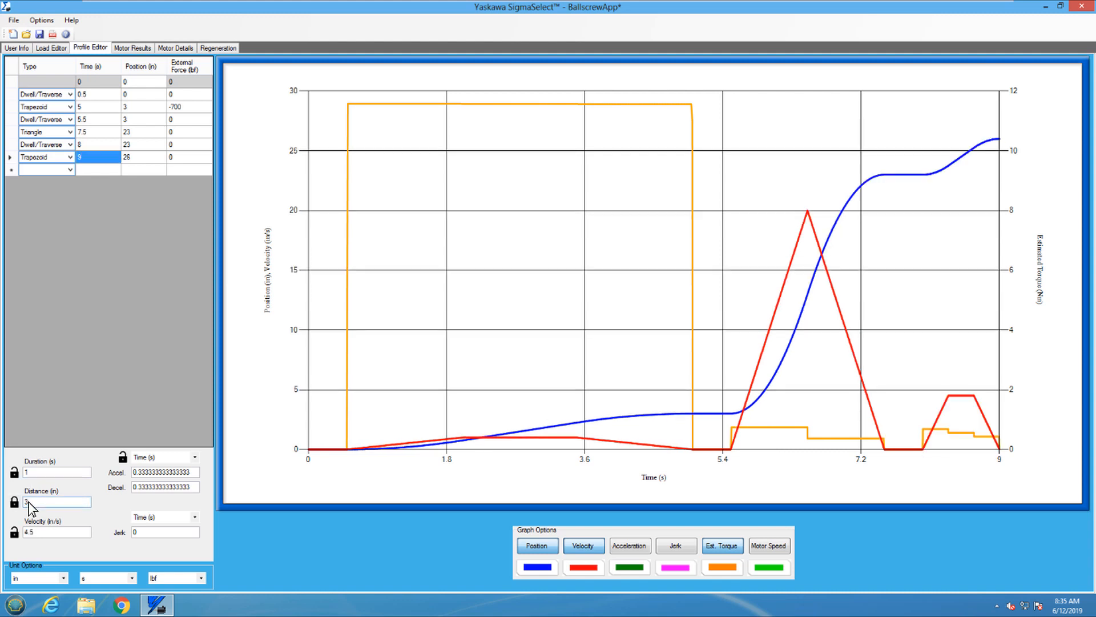
{"action": "left_click", "coordinate": [37, 532]}
{"action": "type", "text": "1"}
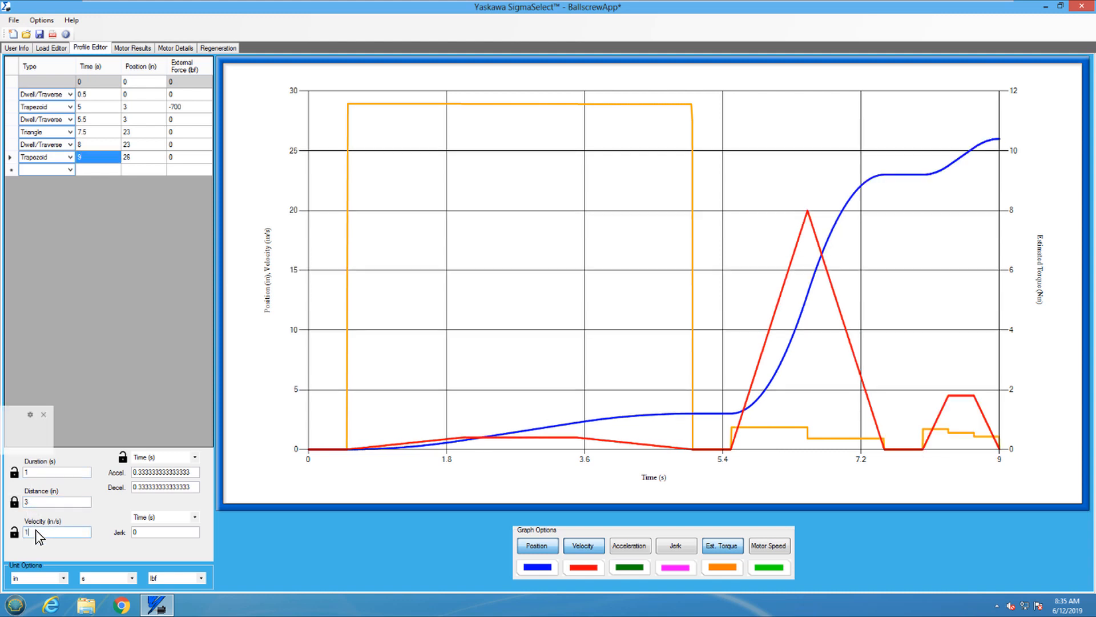
{"action": "left_click", "coordinate": [185, 157]}
{"action": "type", "text": "-7"}
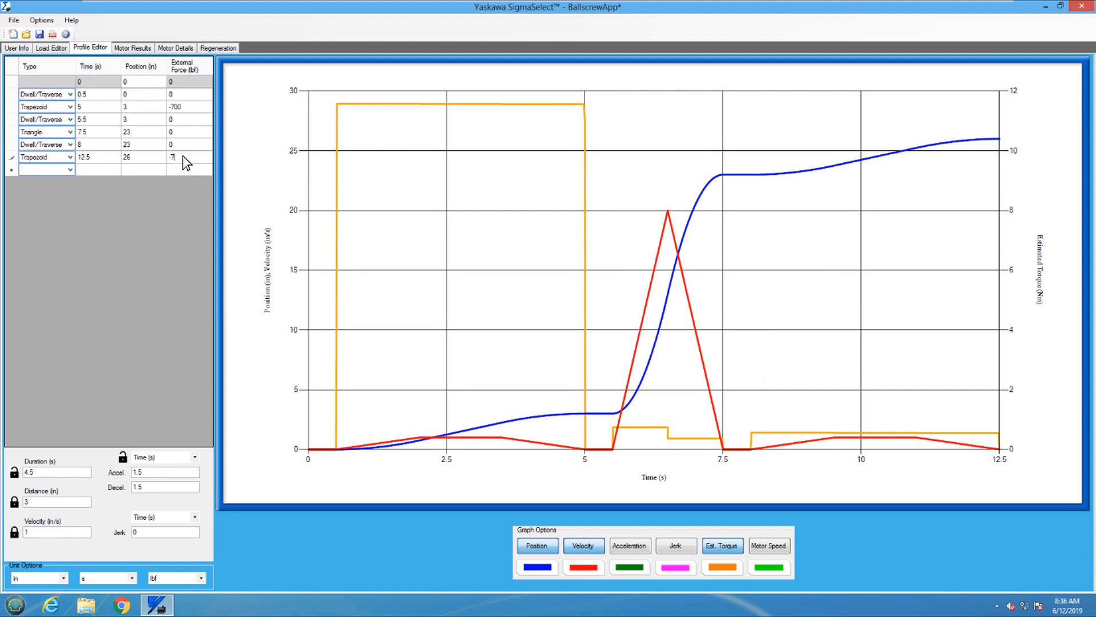
{"action": "type", "text": "00"}
Add a final 10 s dwell so the profile runs to 22.5 s
{"action": "left_click", "coordinate": [70, 170]}
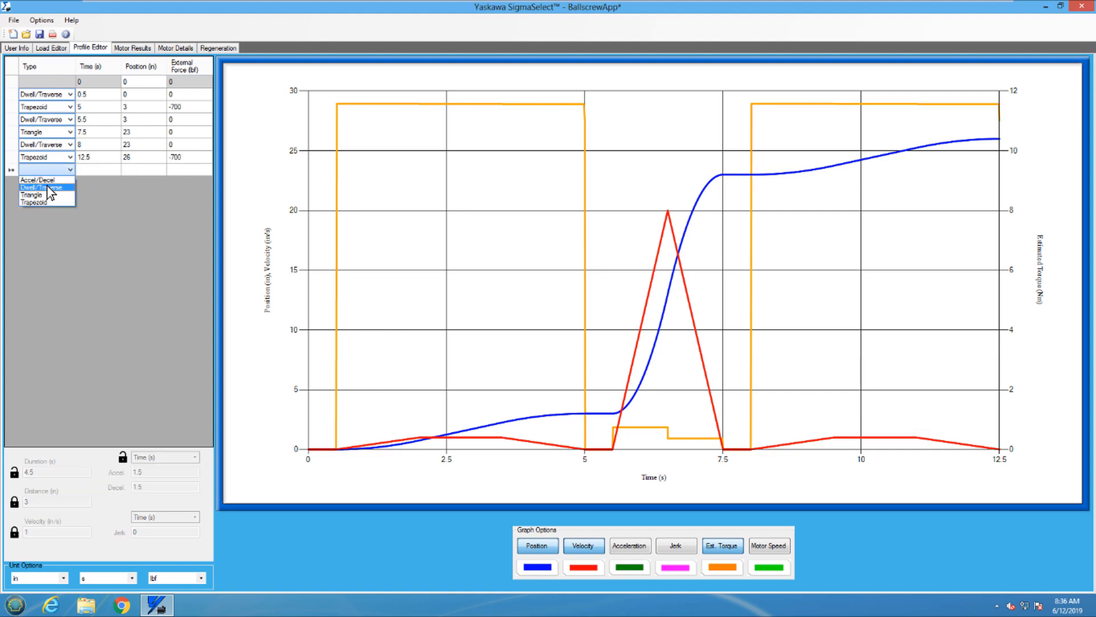
{"action": "left_click", "coordinate": [47, 185]}
{"action": "left_click", "coordinate": [97, 169]}
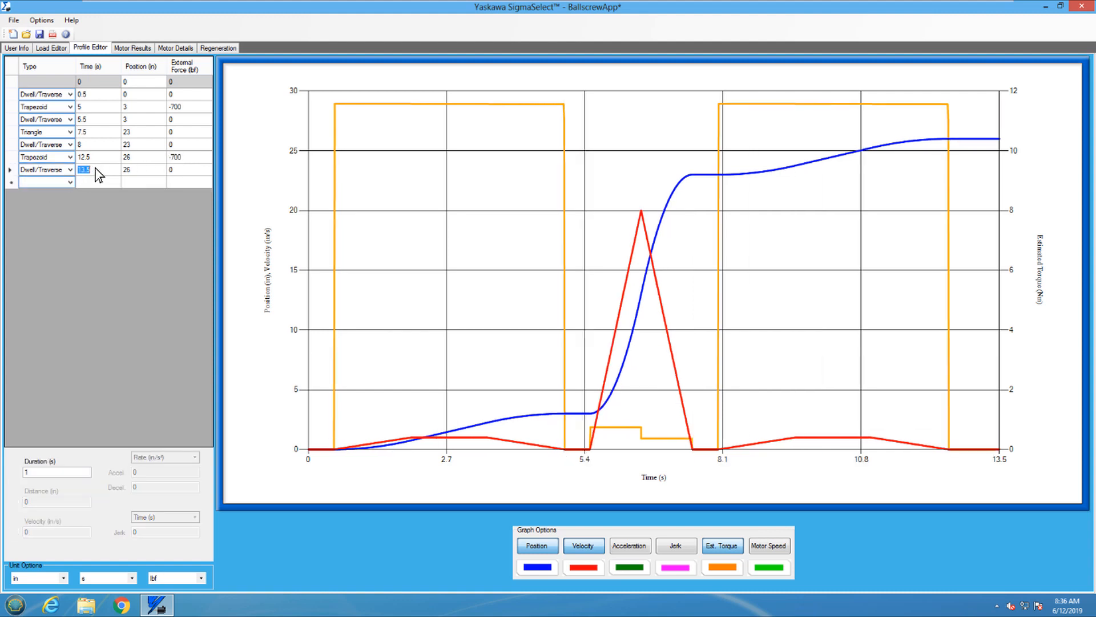
{"action": "left_click", "coordinate": [42, 474]}
{"action": "type", "text": "0"}
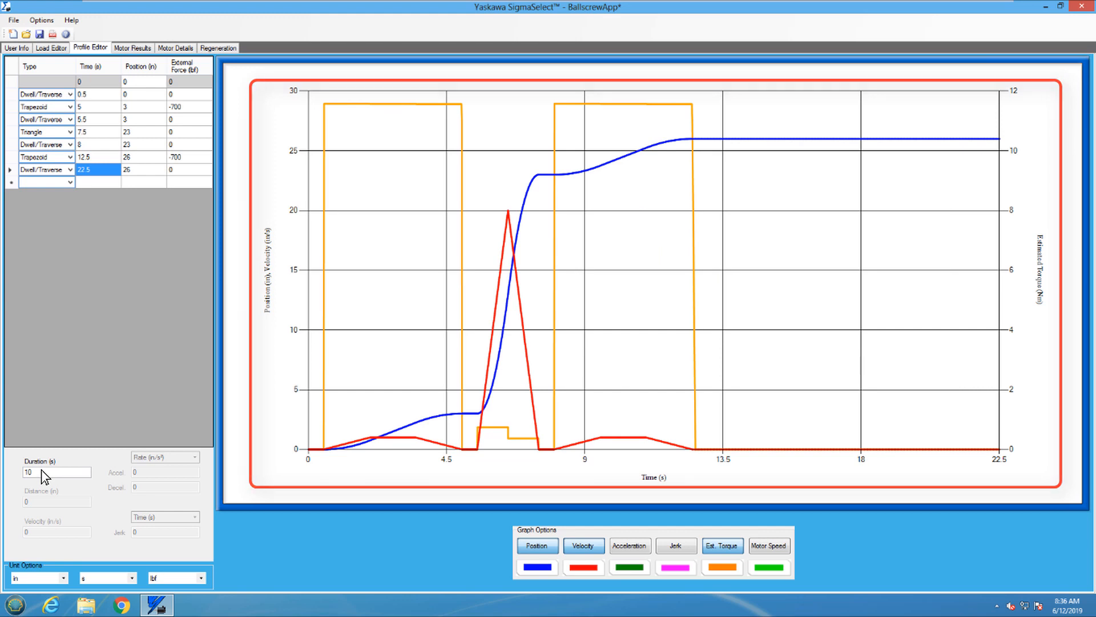
Show the matching motors and untick Sigma-5 and Gearmotors so only Sigma-7 motors remain
{"action": "left_click", "coordinate": [133, 48]}
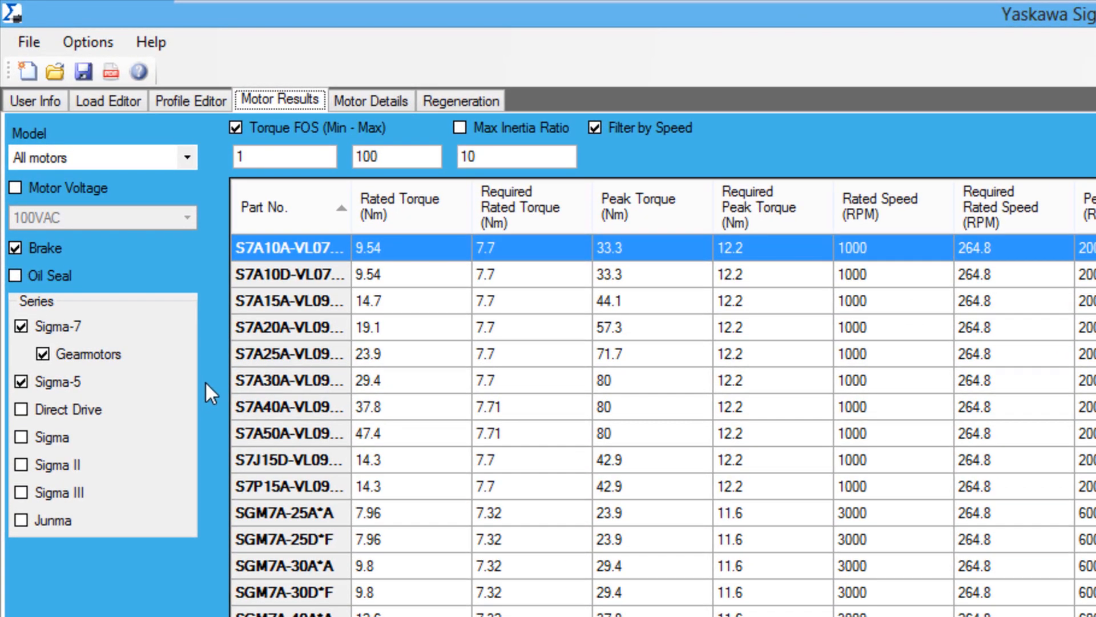
{"action": "left_click", "coordinate": [22, 383]}
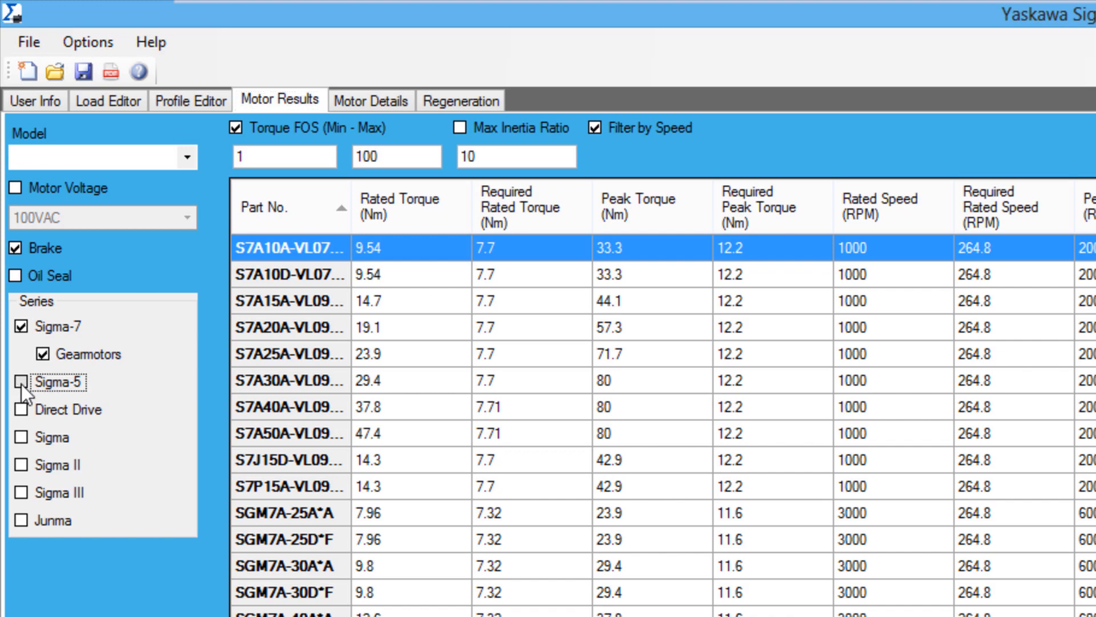
{"action": "left_click", "coordinate": [44, 354]}
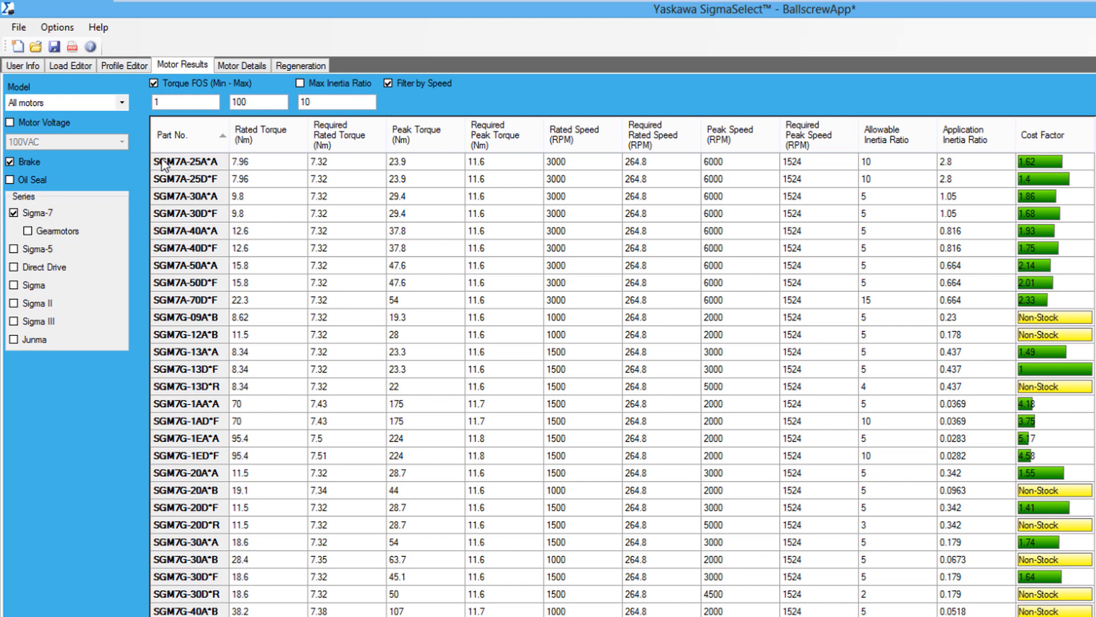
Select SGM7A-30A*A, sort by cost factor, and add SGM7G-20A*A (1.55, 11.5/28.7 Nm) as second candidate
{"action": "left_click", "coordinate": [184, 162]}
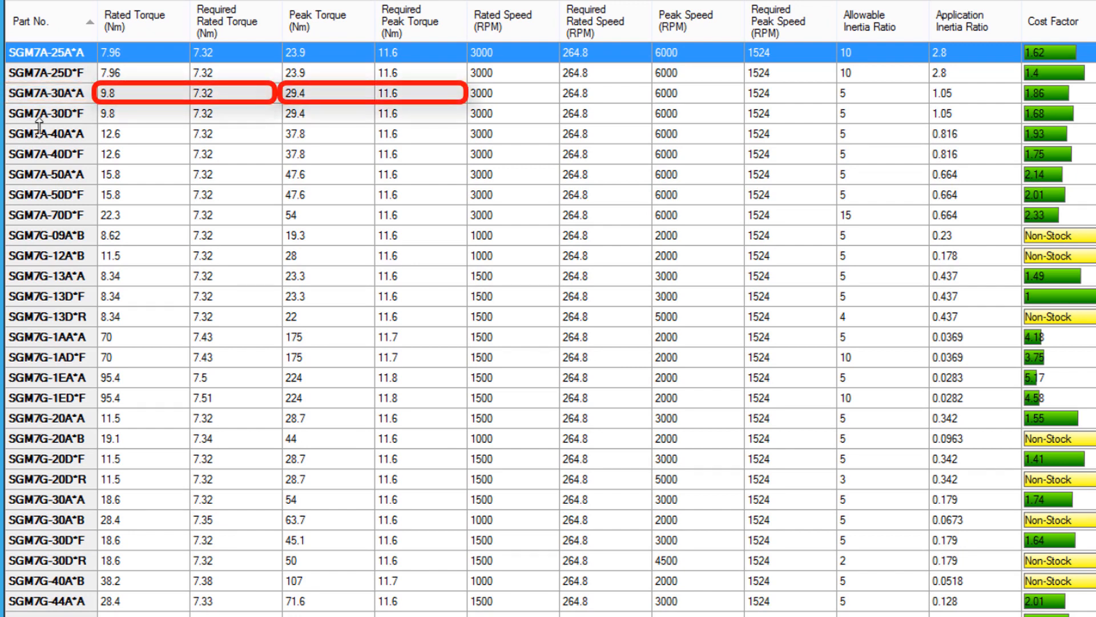
{"action": "left_click", "coordinate": [58, 93]}
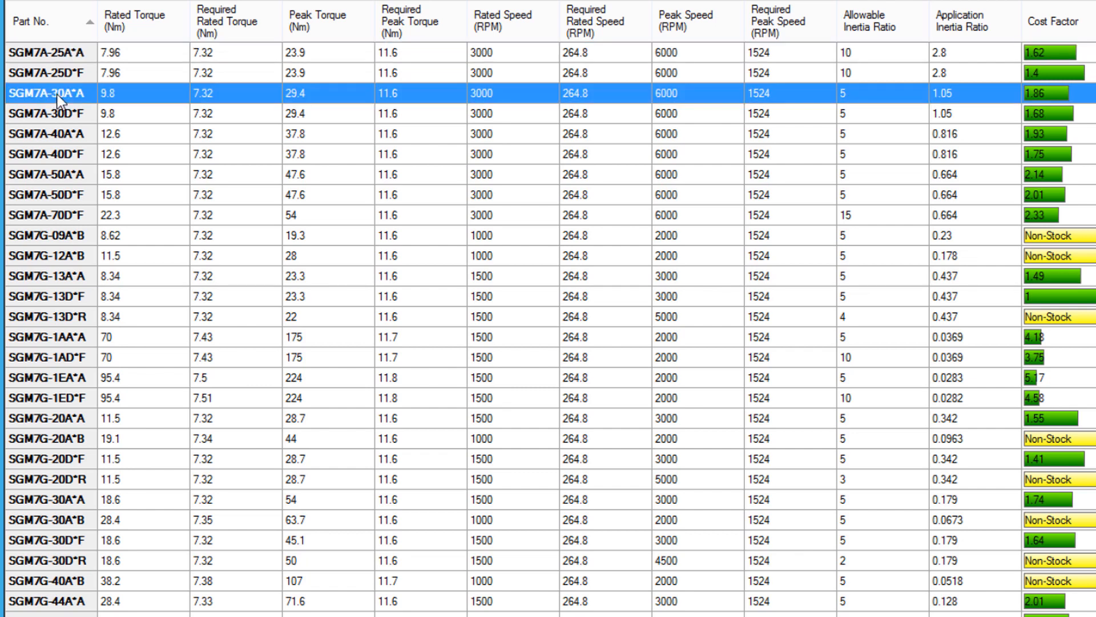
{"action": "left_click", "coordinate": [1045, 24]}
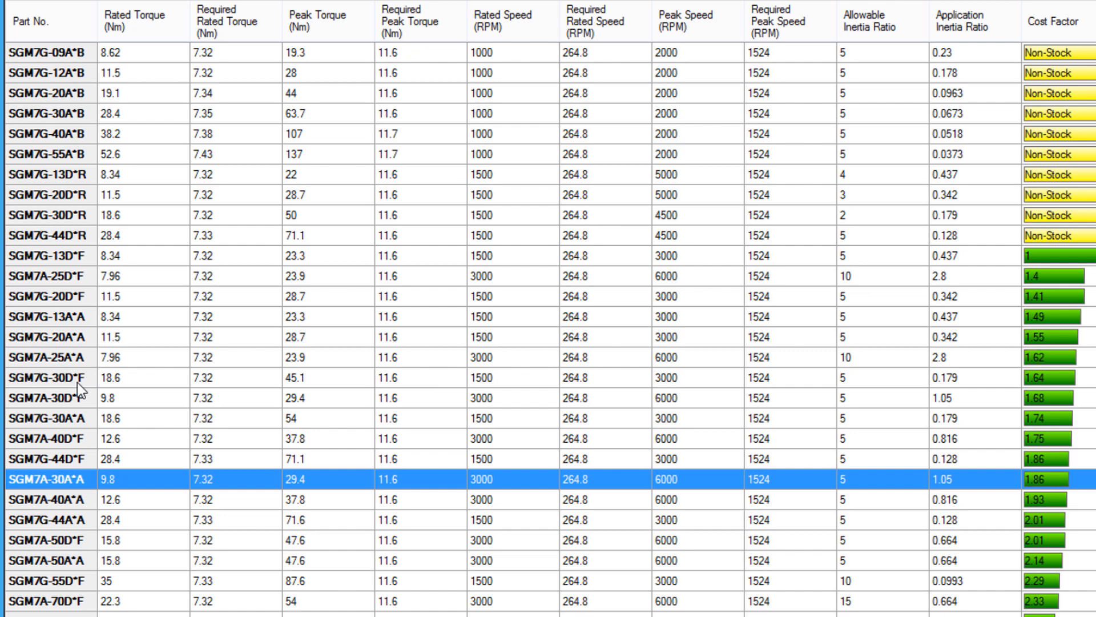
{"action": "left_click", "coordinate": [50, 338], "text": "ctrl"}
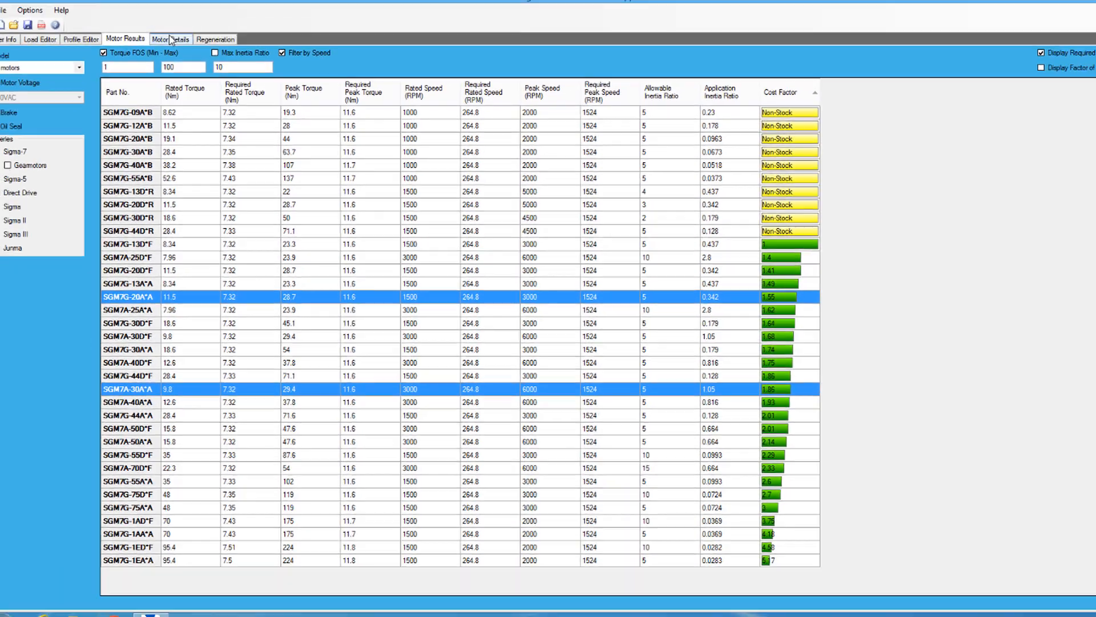
Show Motor Details for SGM7G-20A*A with its SGD7S-180A00A servopack and torque-speed curve
{"action": "left_click", "coordinate": [174, 47]}
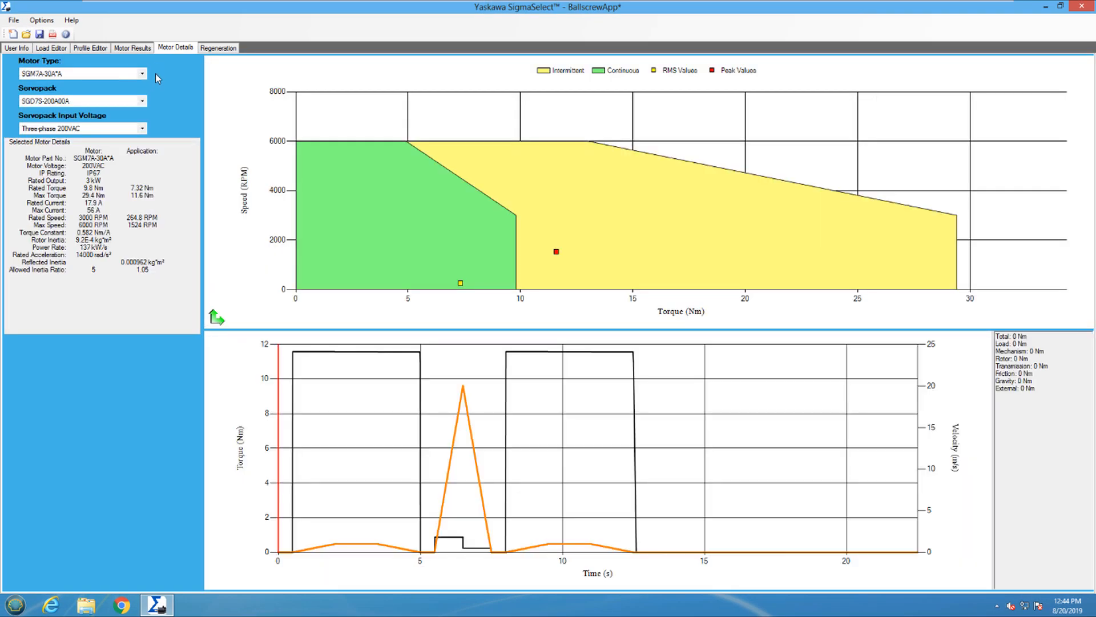
{"action": "left_click", "coordinate": [143, 74]}
{"action": "left_click", "coordinate": [81, 96]}
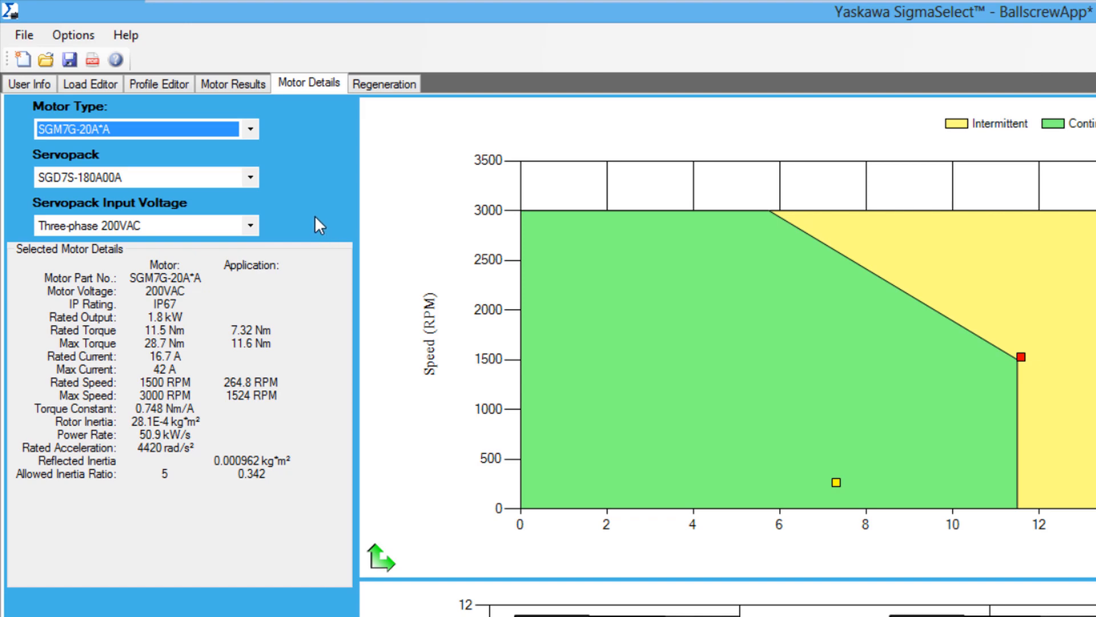
Switch Motor Details to SGM7A-30A*A with SGD7S-200A00A servopack for comparison
{"action": "left_click", "coordinate": [249, 130]}
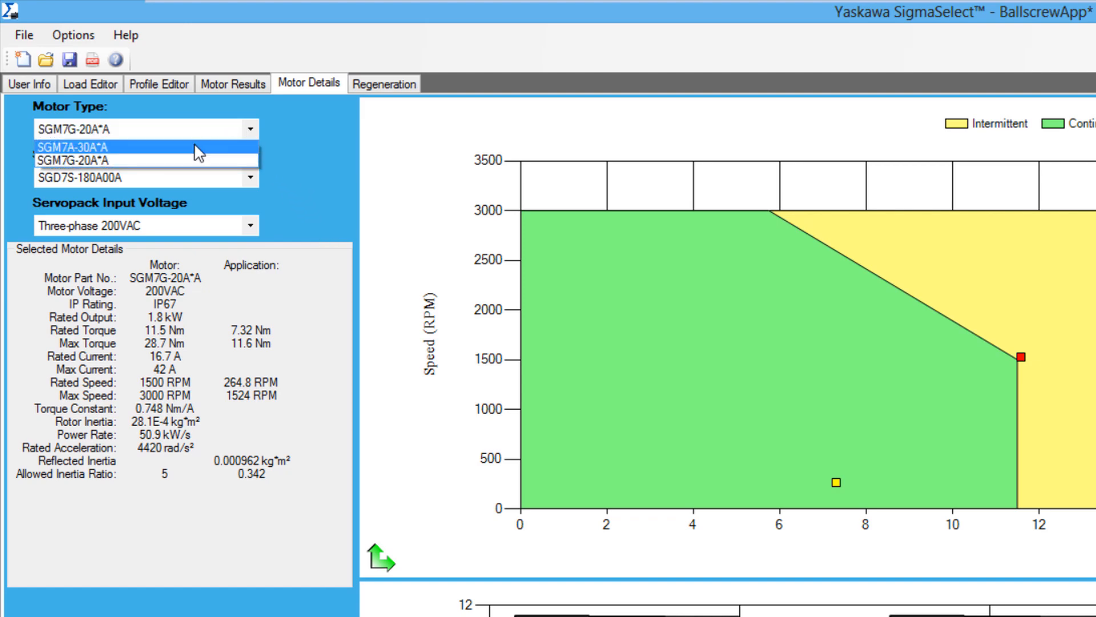
{"action": "left_click", "coordinate": [129, 145]}
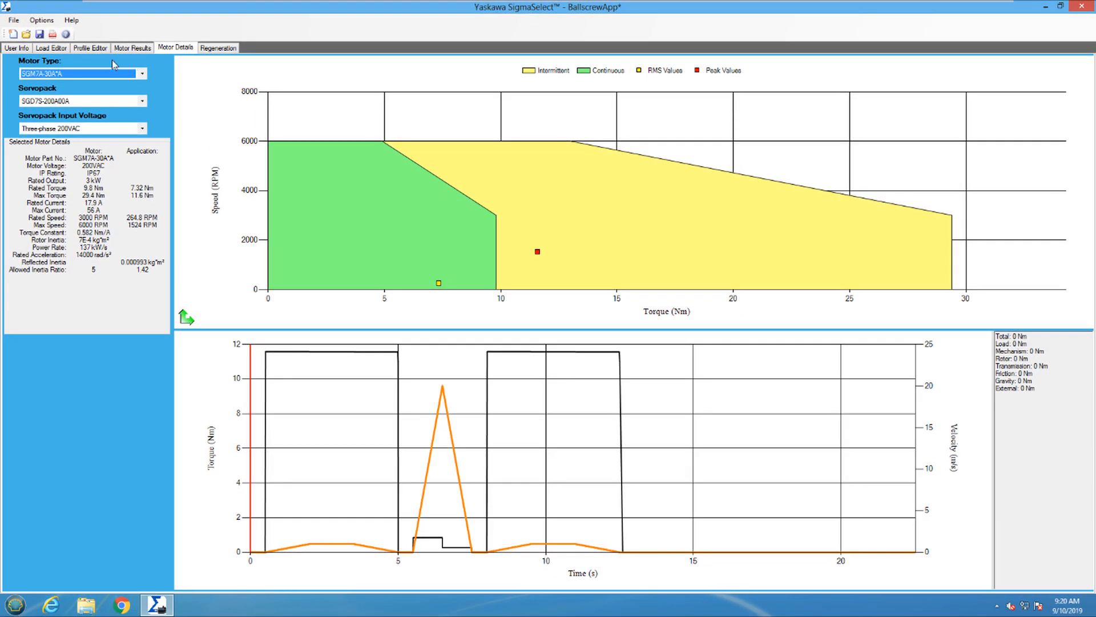
Set the screw lead to 5 mm, make move 4 a trapezoid, and return to the motor results
{"action": "left_click", "coordinate": [51, 48]}
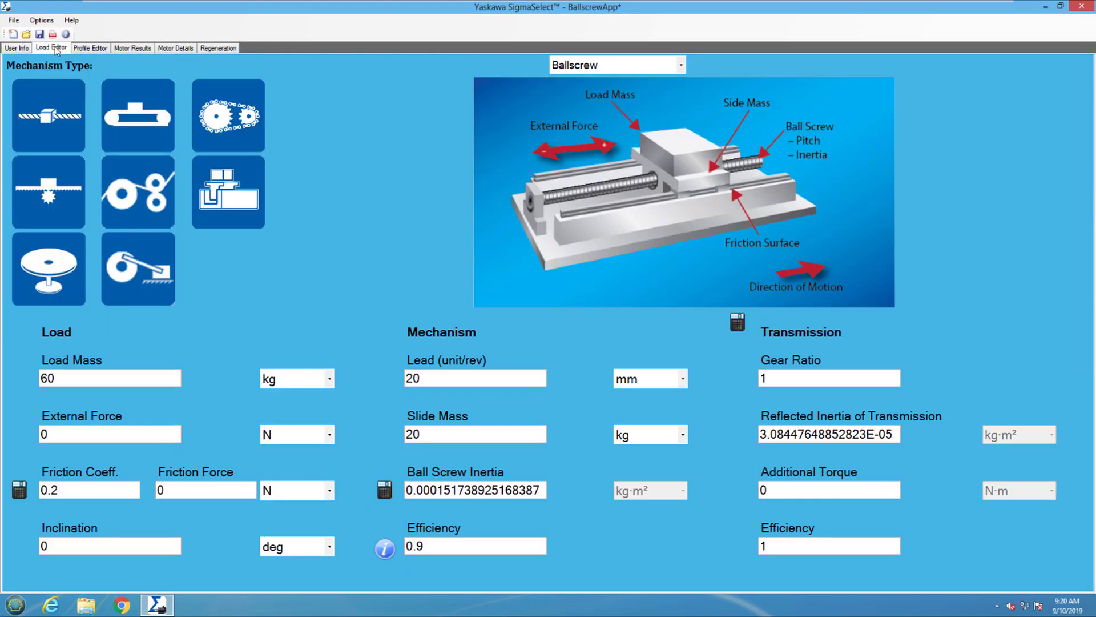
{"action": "double_click", "coordinate": [411, 379]}
{"action": "type", "text": "5"}
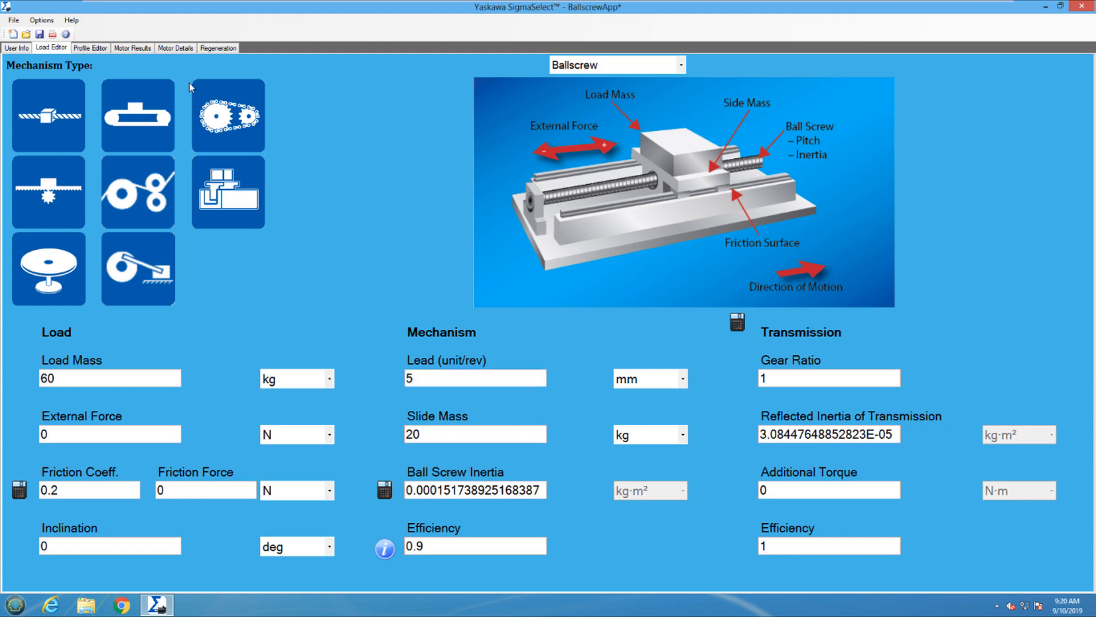
{"action": "left_click", "coordinate": [100, 49]}
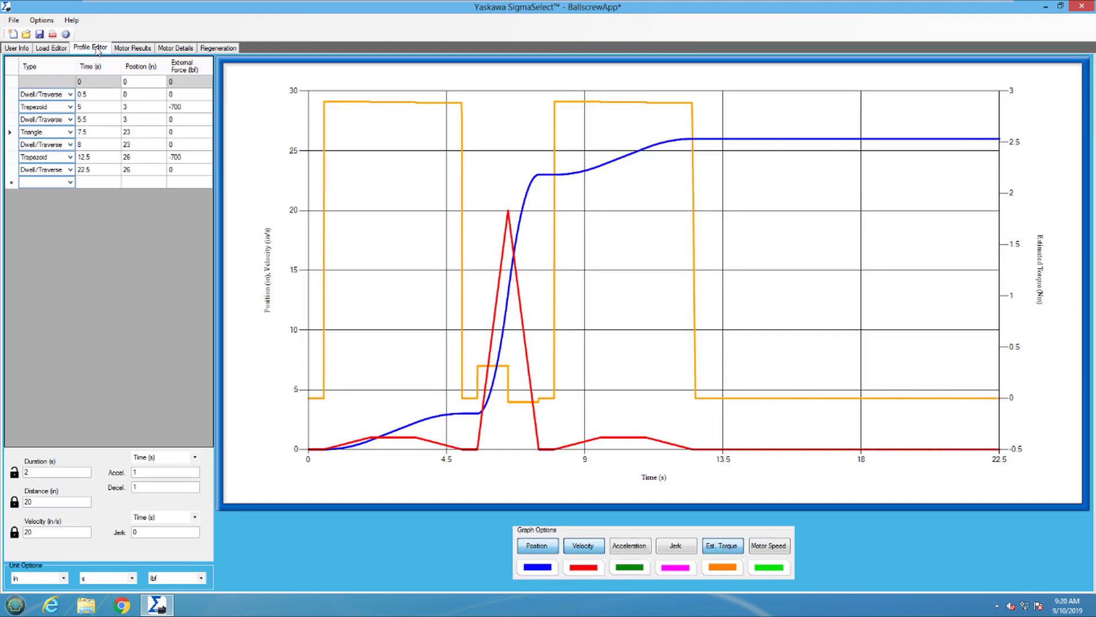
{"action": "left_click", "coordinate": [69, 132]}
{"action": "left_click", "coordinate": [43, 153]}
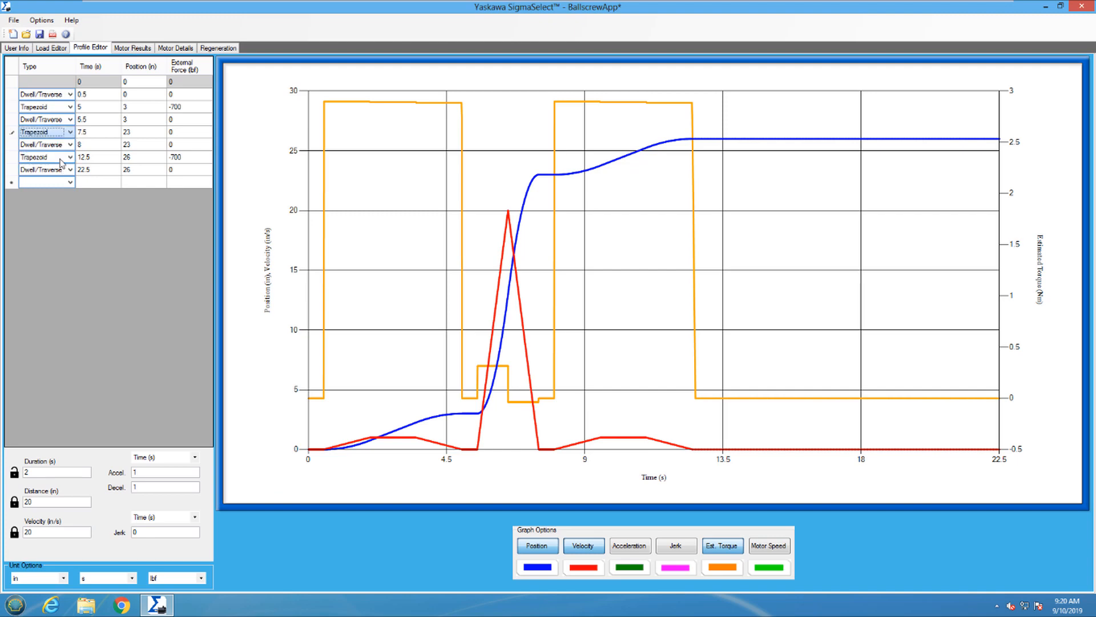
{"action": "left_click", "coordinate": [88, 133]}
{"action": "left_click", "coordinate": [133, 48]}
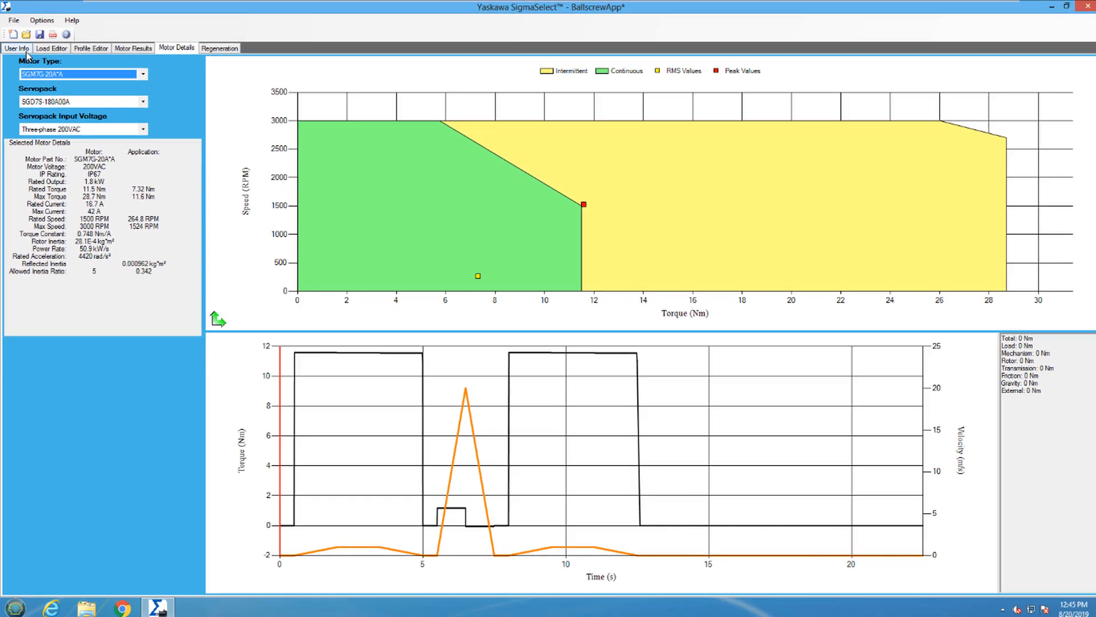
Check regeneration for the SGD7S-180A00A servopack: 5.07 J against 41.6 J allowed, no resistor
{"action": "left_click", "coordinate": [217, 49]}
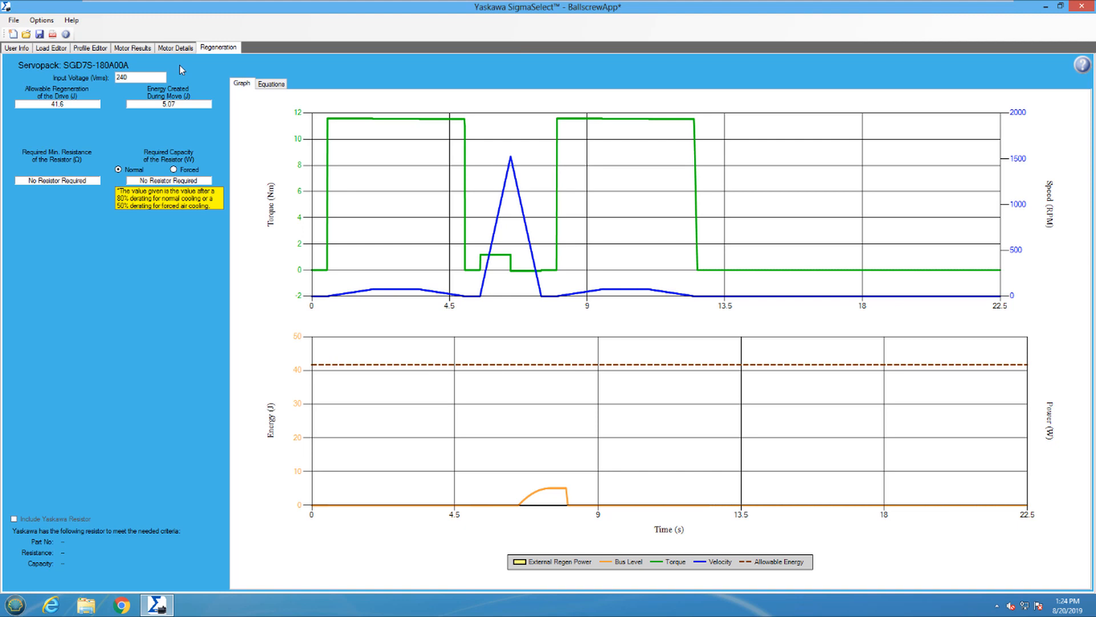
Export the sizing report as BallscrewAppReport PDF and open it in the viewer
{"action": "left_click", "coordinate": [53, 33]}
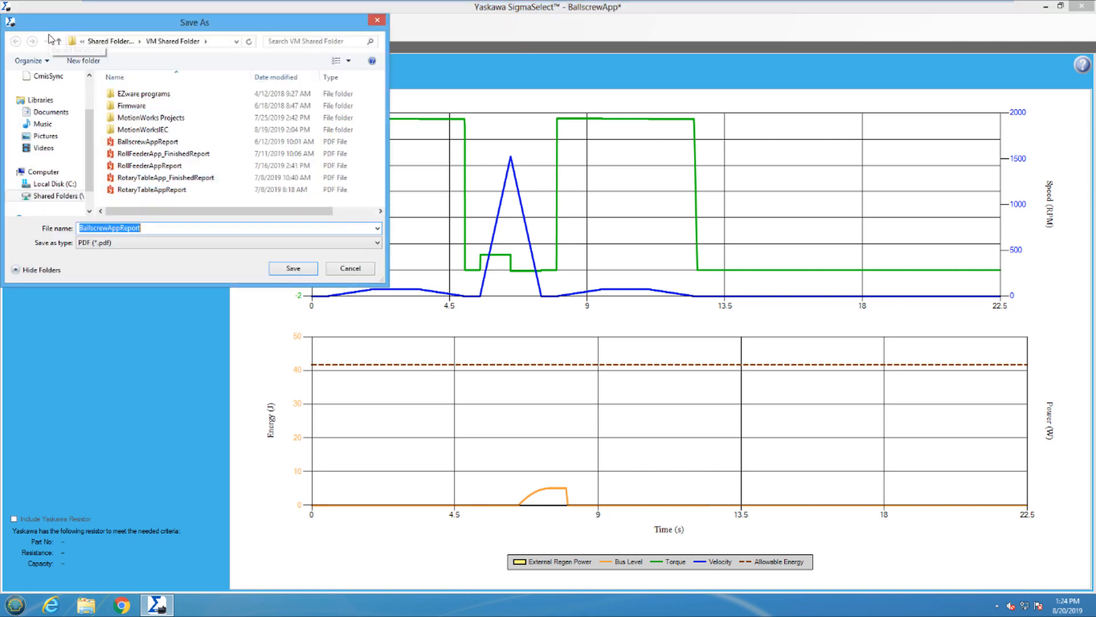
{"action": "left_click", "coordinate": [293, 268]}
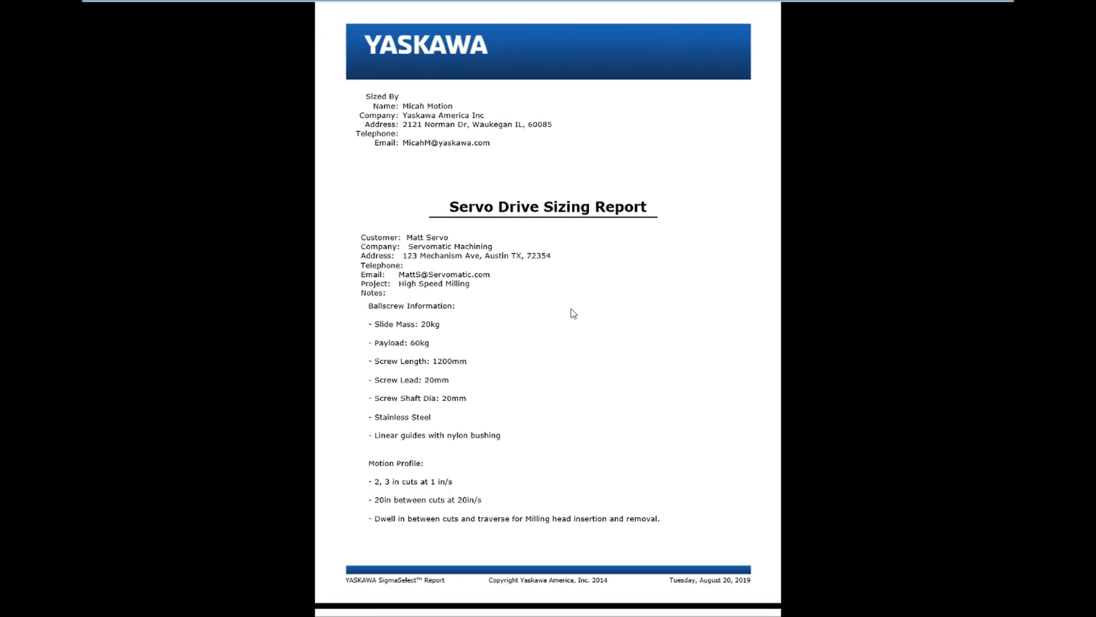
{"action": "scroll", "coordinate": [571, 309], "scroll_direction": "down", "scroll_amount": 5}
{"action": "scroll", "coordinate": [572, 309], "scroll_direction": "down", "scroll_amount": 5}
{"action": "scroll", "coordinate": [572, 308], "scroll_direction": "down", "scroll_amount": 5}
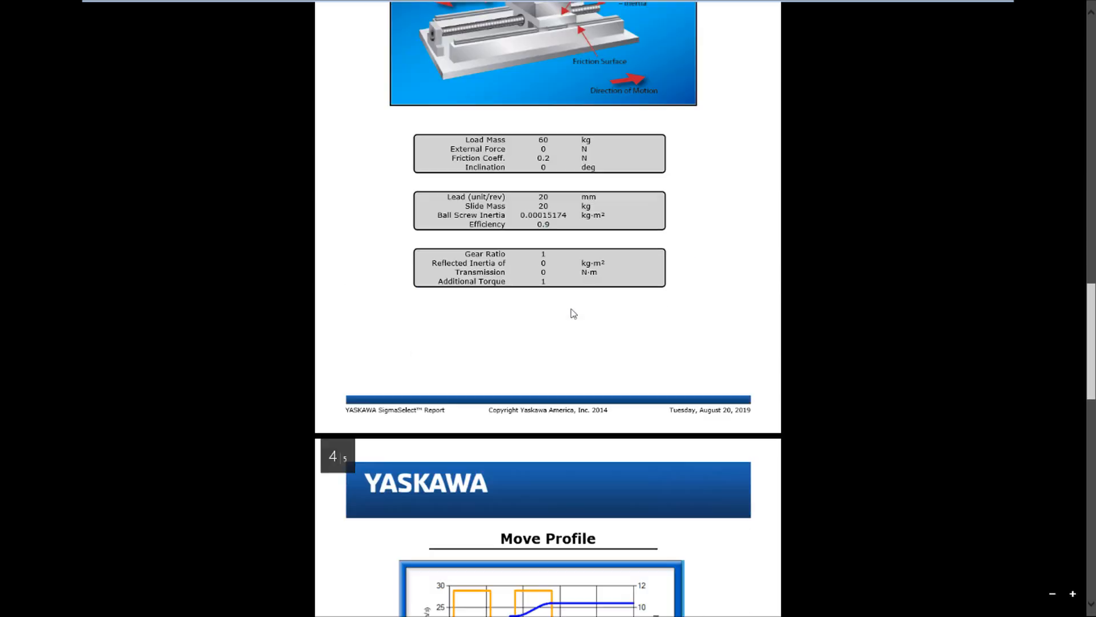
{"action": "scroll", "coordinate": [570, 309], "scroll_direction": "down", "scroll_amount": 5}
{"action": "scroll", "coordinate": [571, 313], "scroll_direction": "down", "scroll_amount": 5}
{"action": "scroll", "coordinate": [572, 312], "scroll_direction": "down", "scroll_amount": 3}
{"action": "scroll", "coordinate": [572, 312], "scroll_direction": "down", "scroll_amount": 3}
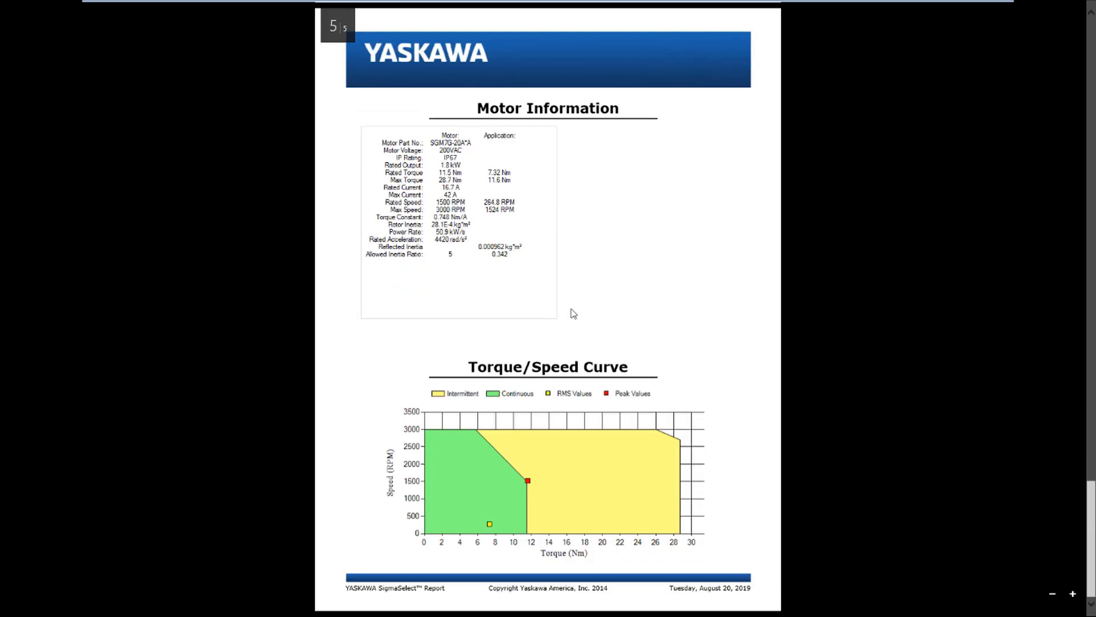